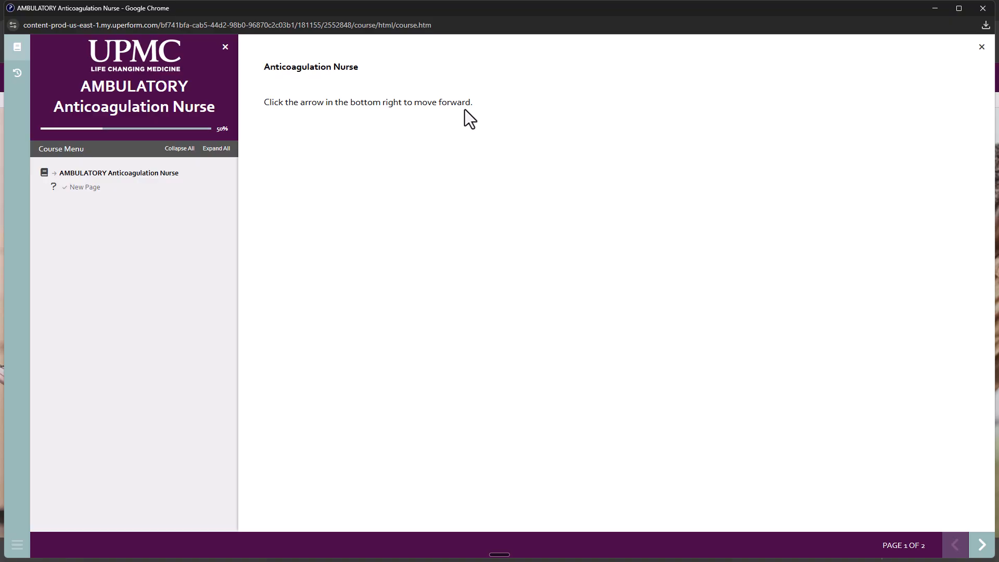
- Go through the published Anticoagulation Nurse assessment to its first question, select option A as the answer, and continue
{"action": "left_click", "coordinate": [981, 544]}
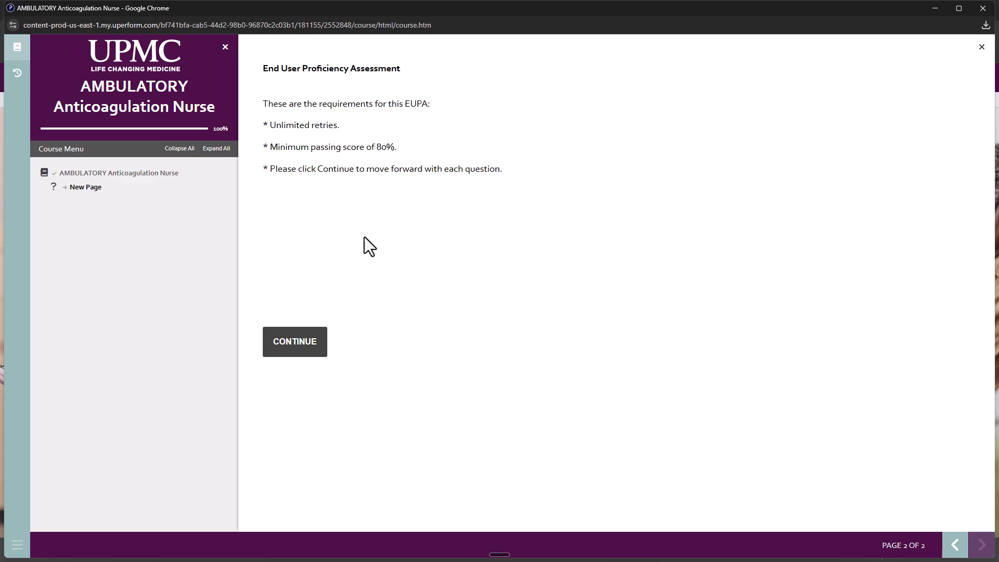
{"action": "left_click", "coordinate": [284, 345]}
{"action": "left_click", "coordinate": [301, 159]}
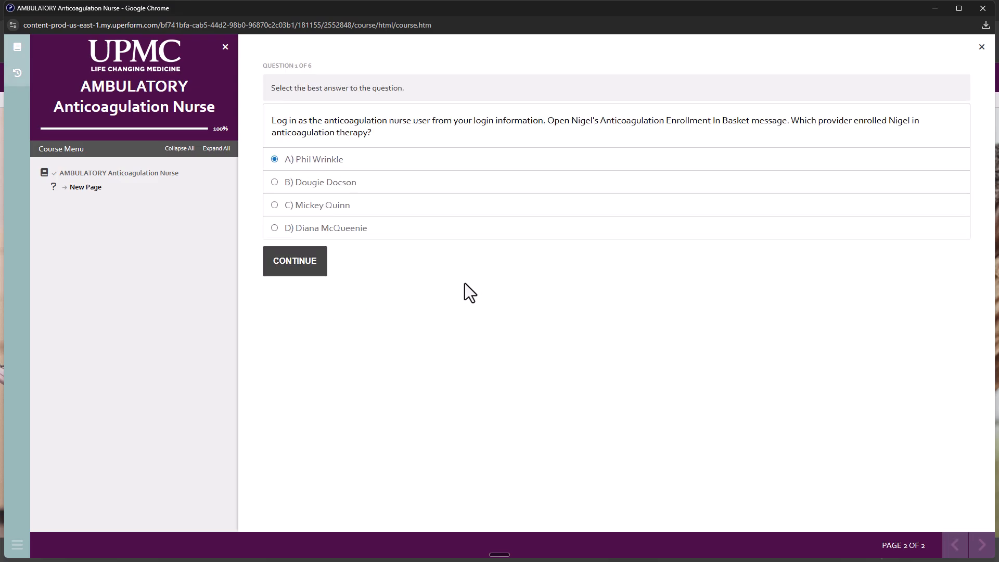
{"action": "left_click", "coordinate": [295, 274]}
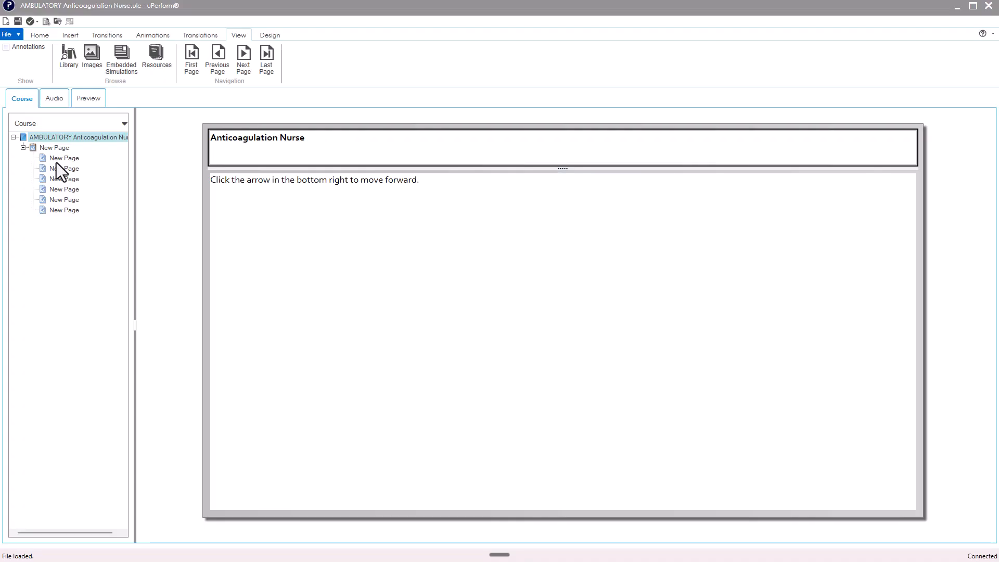
- Review the End User Proficiency Assessment page and first question page of the uPerform course, and close the course without saving
{"action": "left_click", "coordinate": [56, 148]}
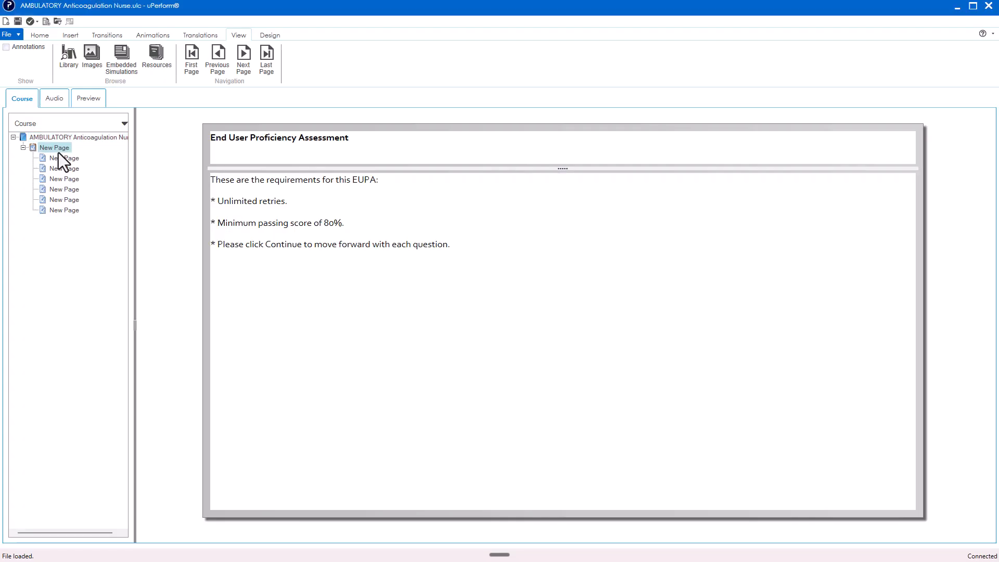
{"action": "left_click", "coordinate": [59, 160]}
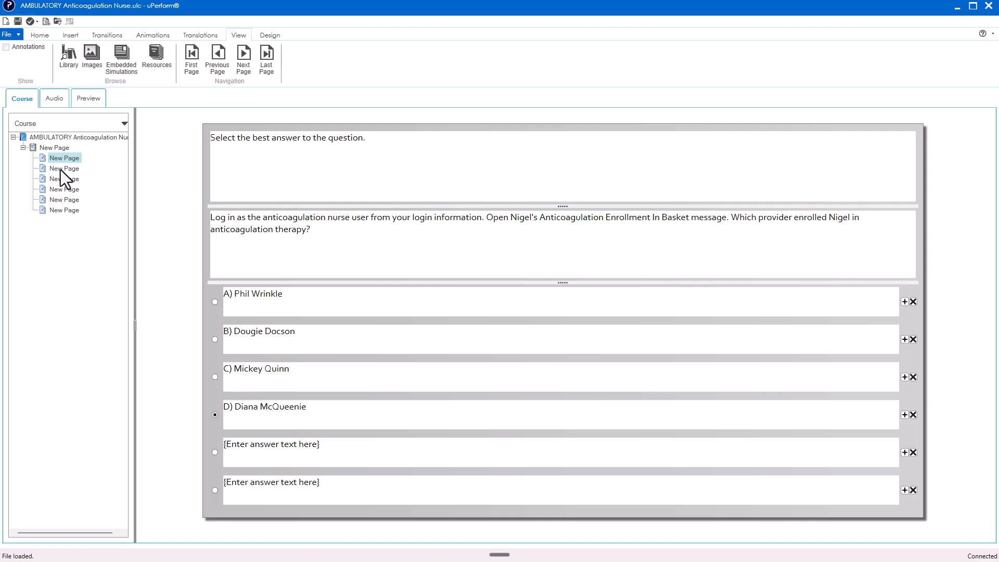
{"action": "left_click", "coordinate": [5, 21]}
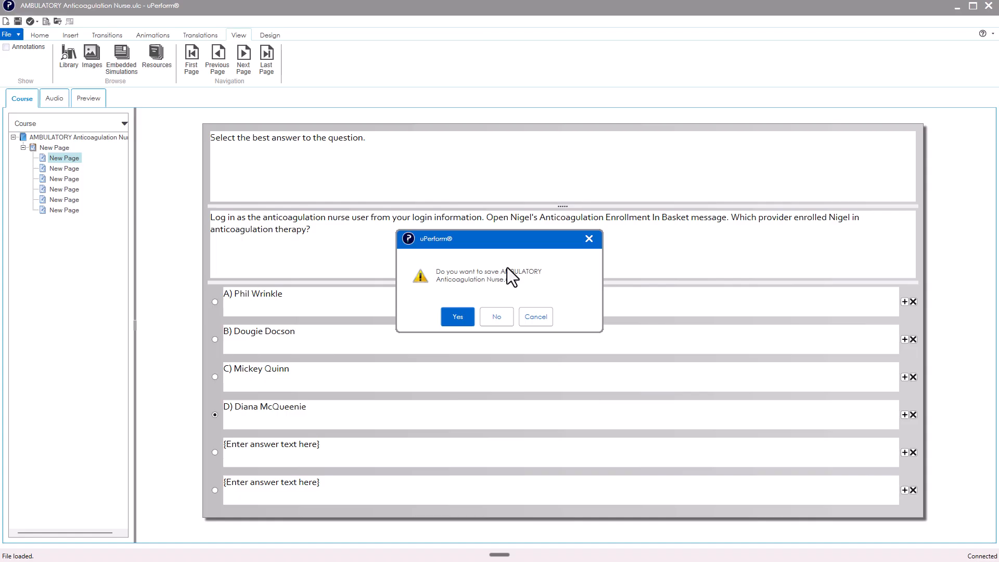
{"action": "left_click", "coordinate": [496, 316]}
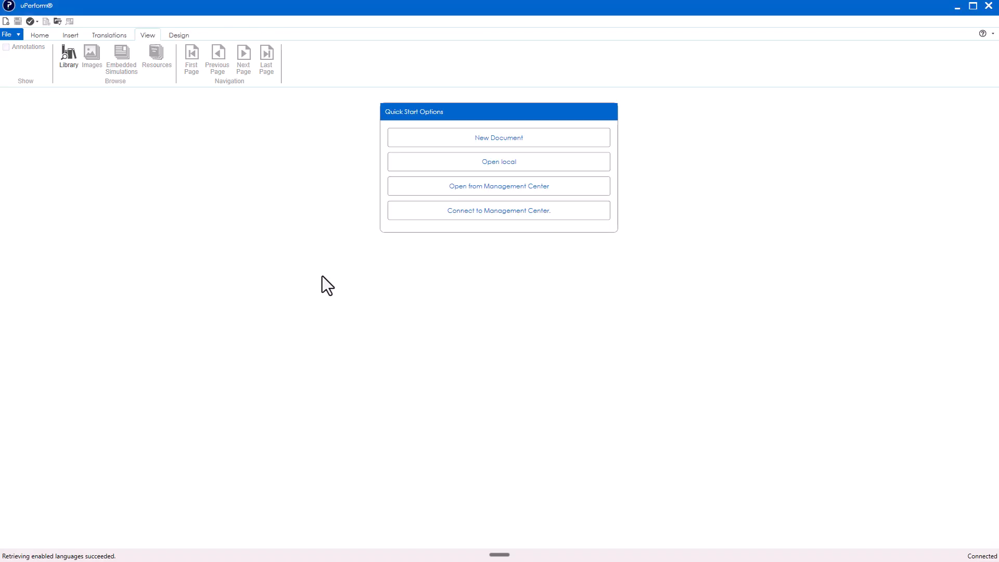
- Create a new Course document named "Financial Counseling - Price Estimates Assessment" in the Epic project with the UPMC Template
{"action": "left_click", "coordinate": [507, 136]}
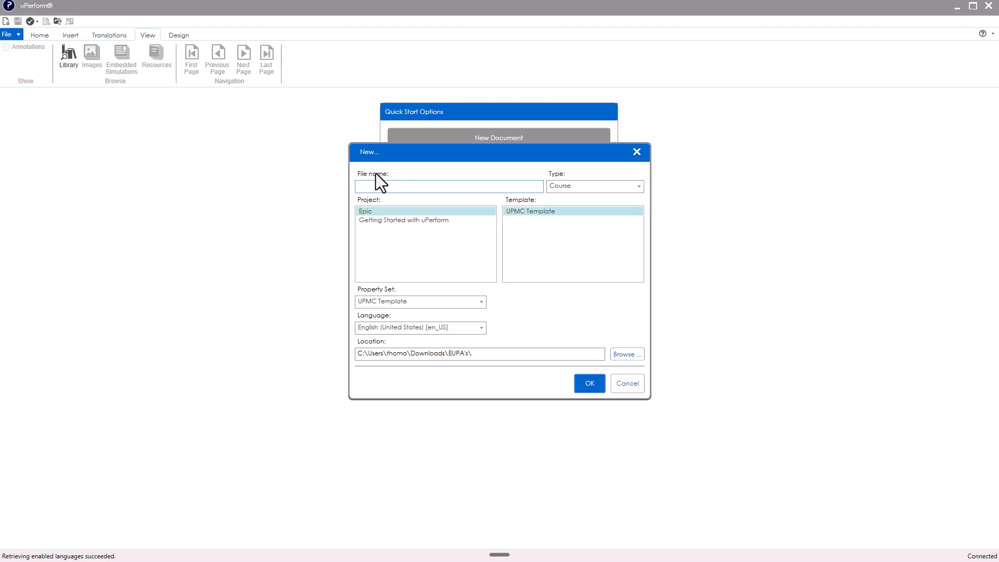
{"action": "type", "text": "Financial Counseling: Price Estimates Assessment"}
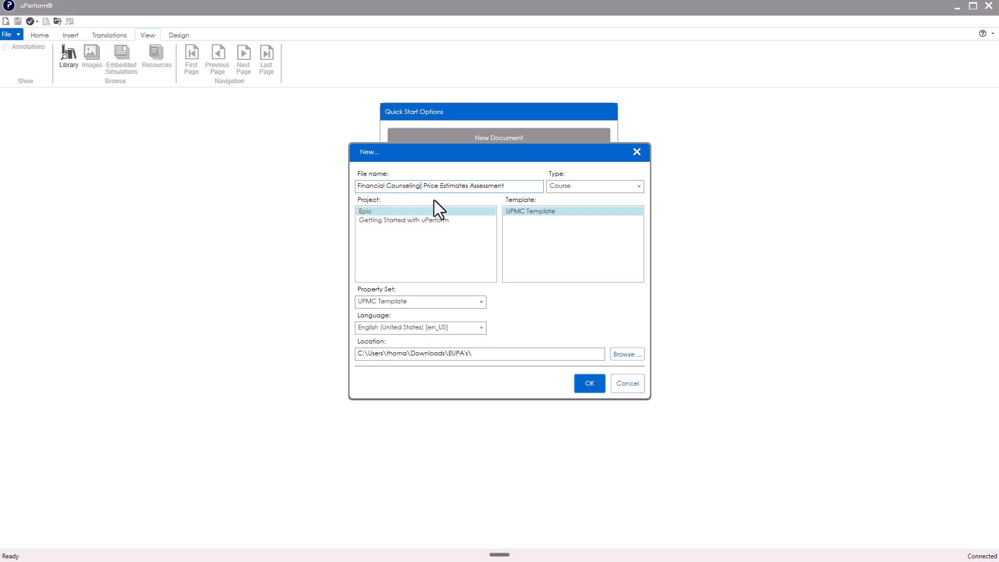
{"action": "key", "text": "BackSpace"}
{"action": "type", "text": "-"}
{"action": "left_click", "coordinate": [590, 188]}
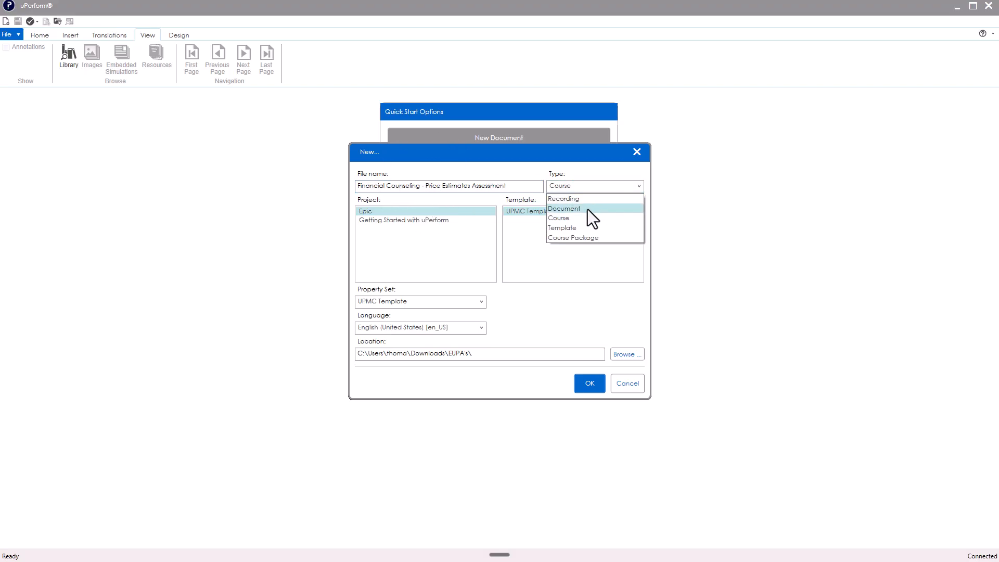
{"action": "left_click", "coordinate": [588, 170]}
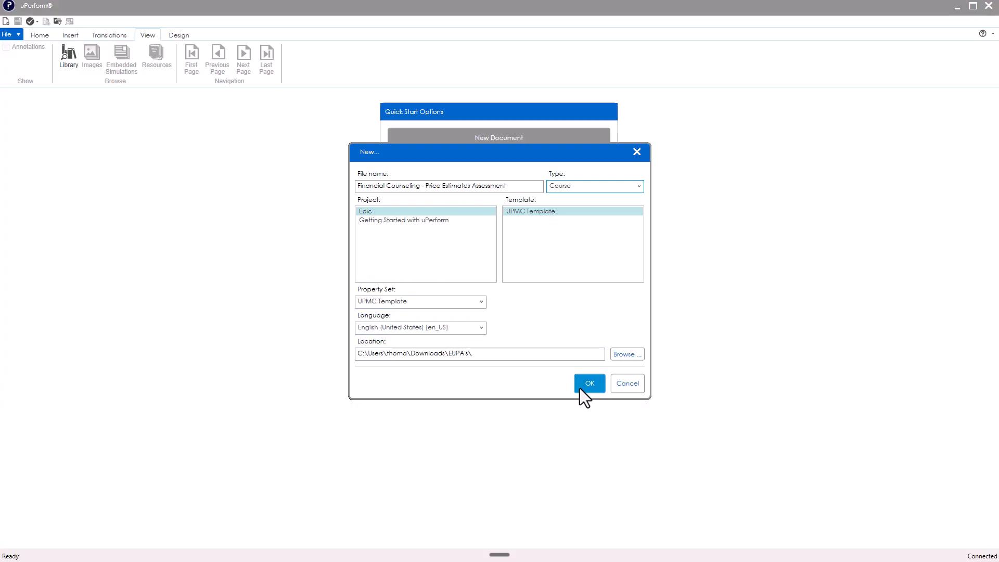
{"action": "left_click", "coordinate": [420, 354]}
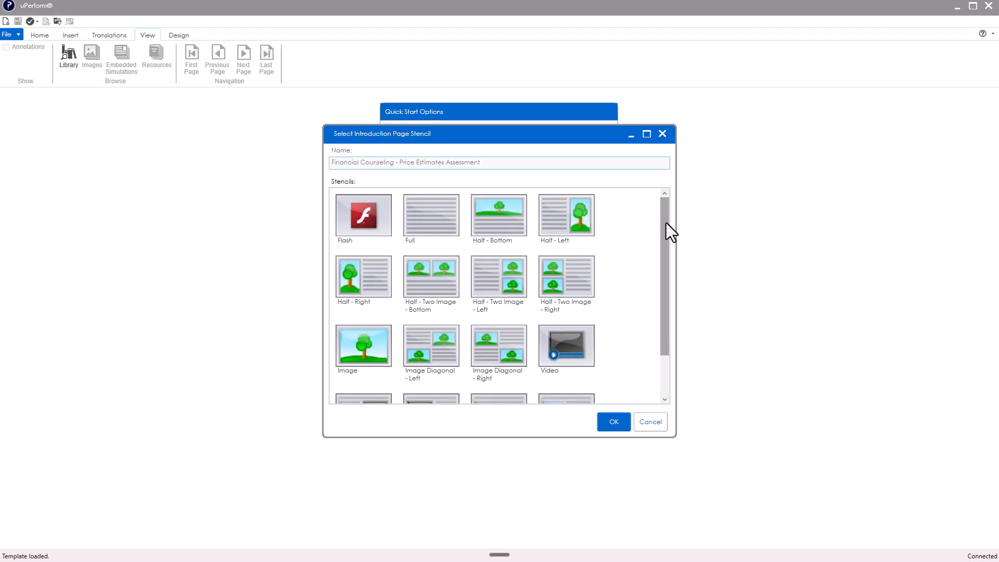
- Use the Full stencil for the introduction page and select the page's title placeholder
{"action": "left_click_drag", "start_coordinate": [665, 222], "coordinate": [663, 176]}
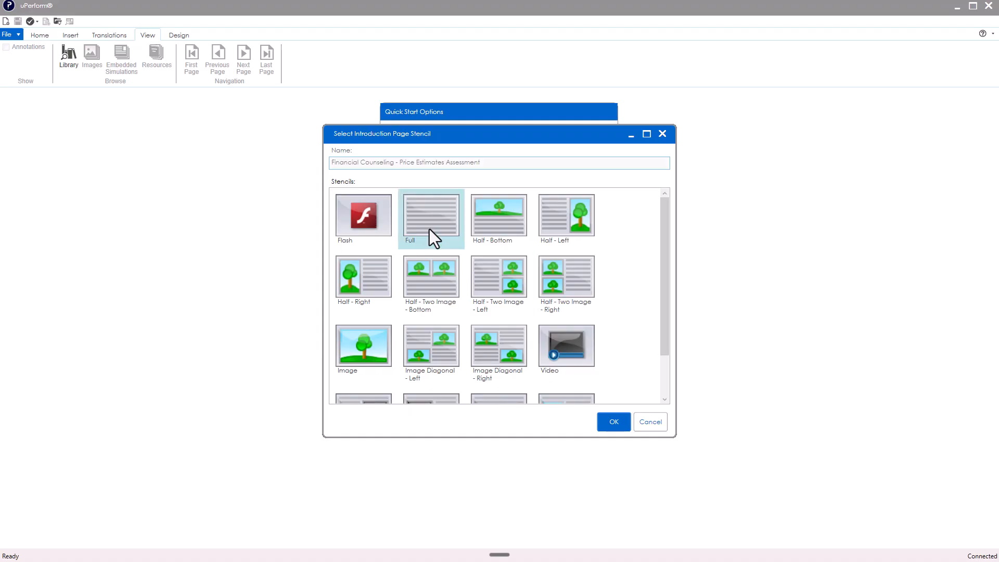
{"action": "left_click", "coordinate": [615, 424]}
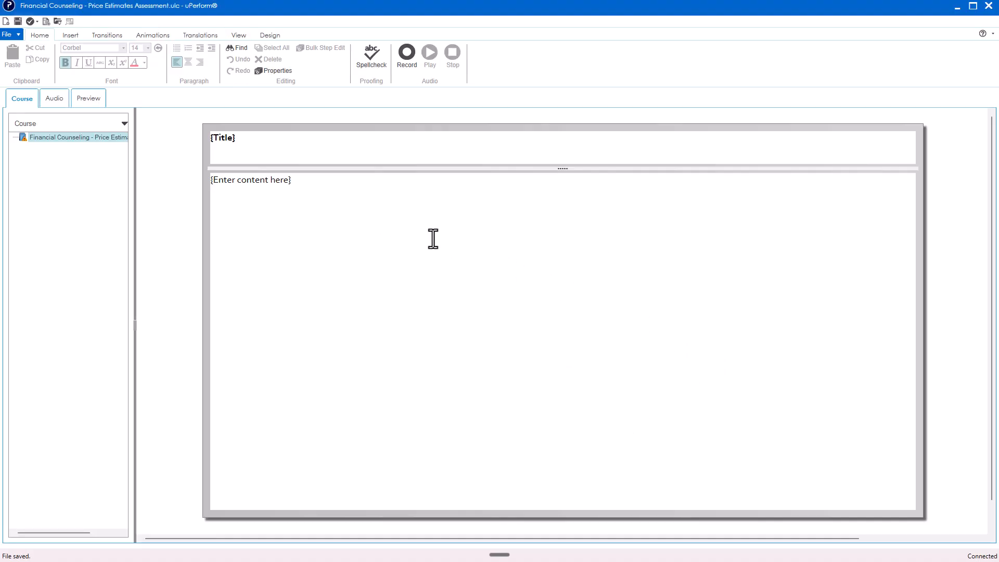
{"action": "left_click", "coordinate": [274, 139]}
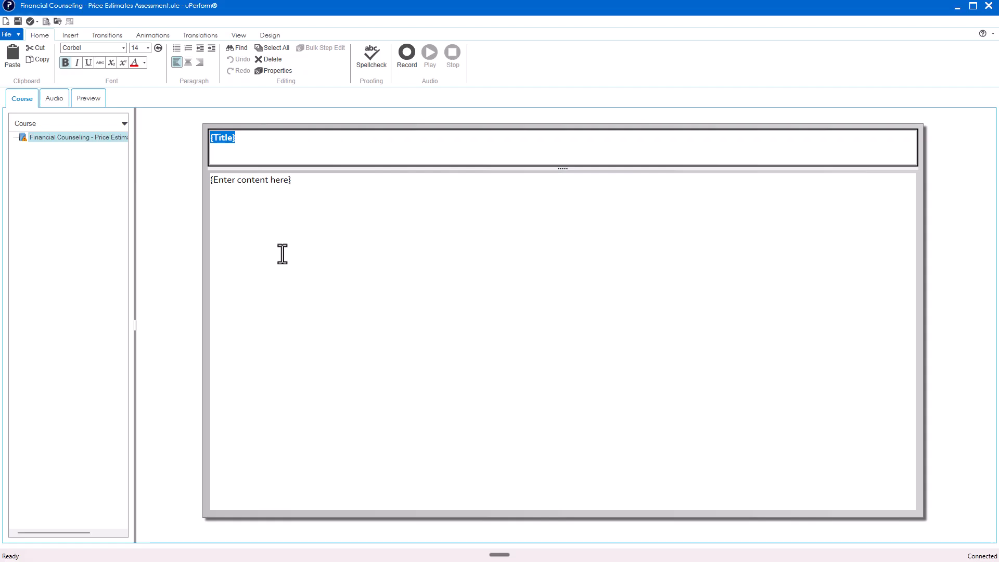
- Switch to the Financial Counseling EUPAs workbook in Excel and apply the Normal cell style to the entire FA MA sheet
{"action": "key", "text": "alt+Tab"}
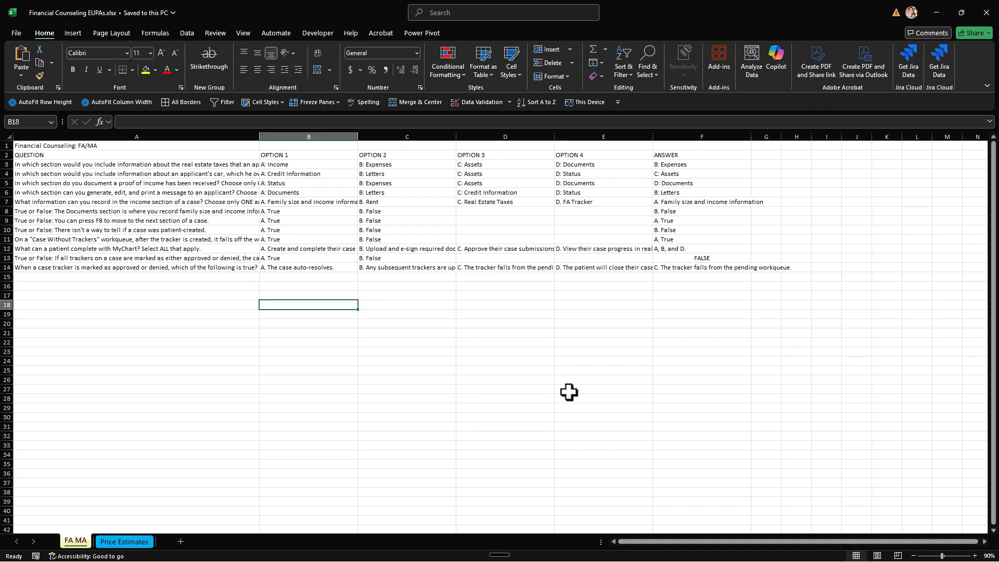
{"action": "left_click", "coordinate": [148, 212]}
{"action": "key", "text": "ctrl+a"}
{"action": "key", "text": "ctrl+a"}
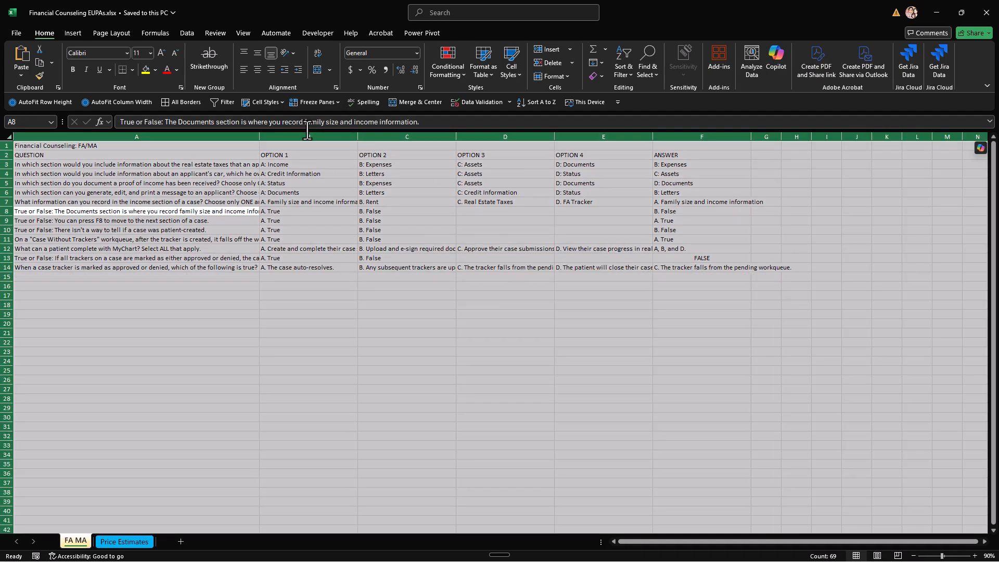
{"action": "left_click", "coordinate": [508, 69]}
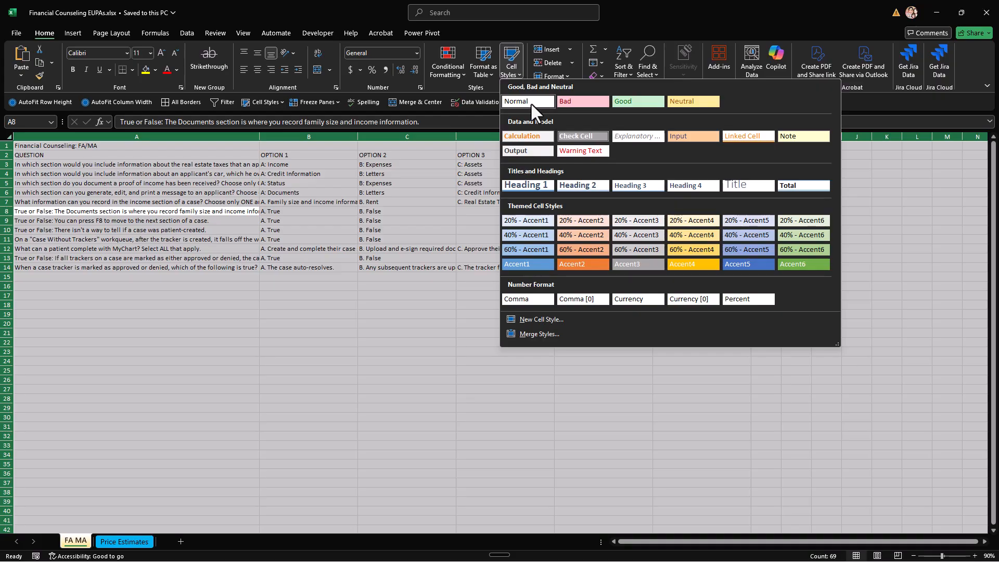
{"action": "left_click", "coordinate": [373, 233]}
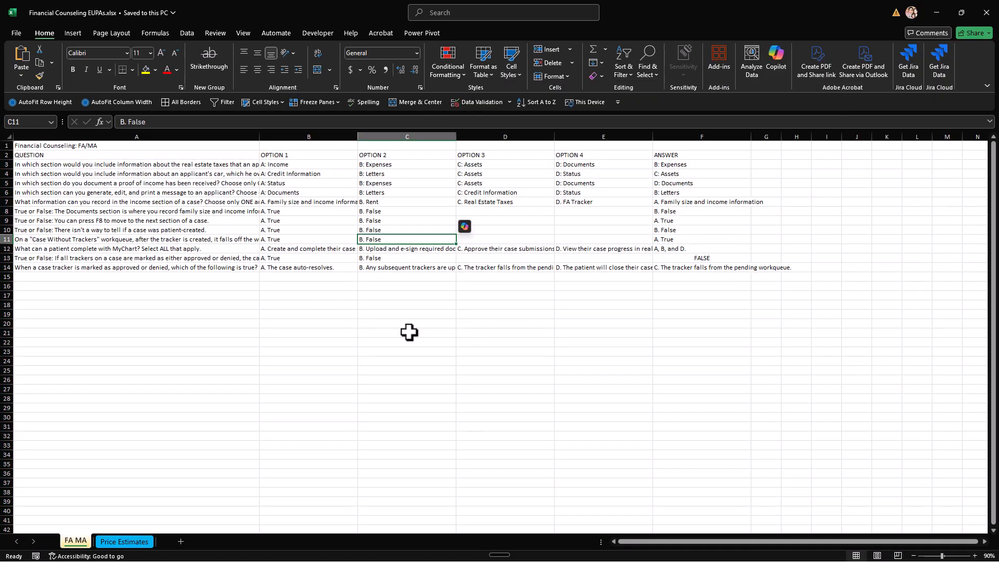
- Switch to ChatGPT, review the spreadsheet-to-text conversation, and download Financial_Counseling_EUPAs.zip
{"action": "key", "text": "alt+Tab"}
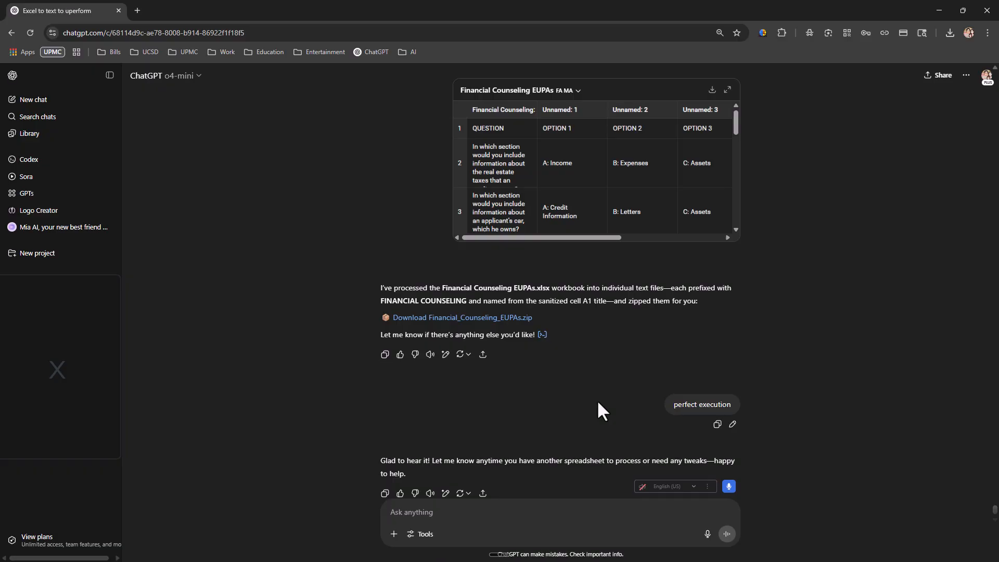
{"action": "scroll", "coordinate": [609, 406], "scroll_direction": "up", "scroll_amount": 15}
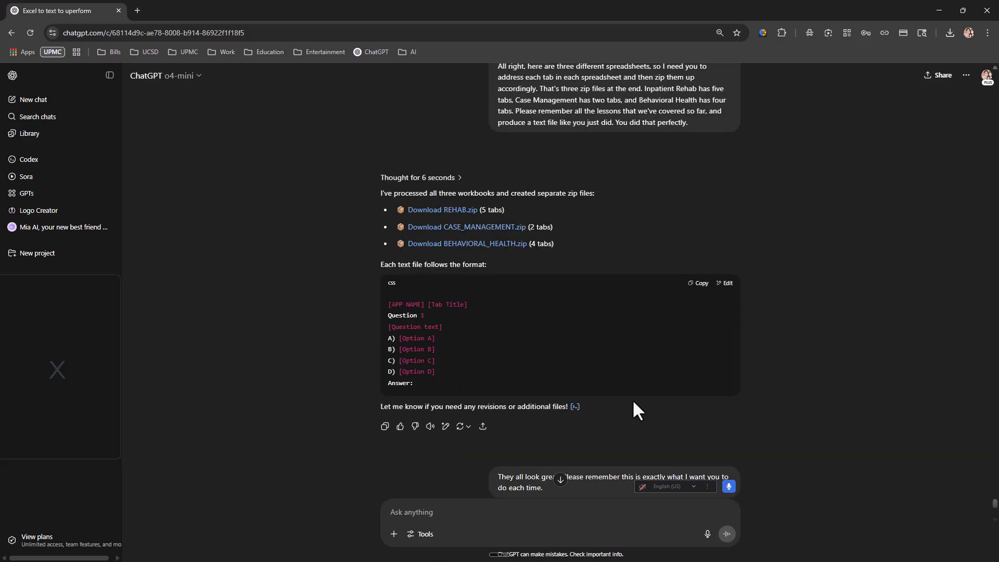
{"action": "scroll", "coordinate": [607, 395], "scroll_direction": "down", "scroll_amount": 15}
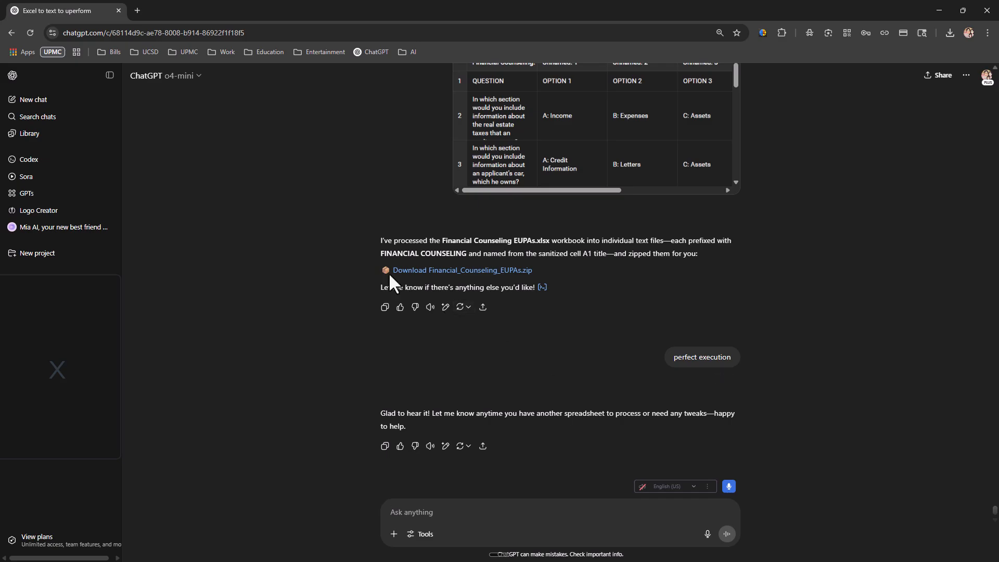
{"action": "left_click", "coordinate": [523, 267]}
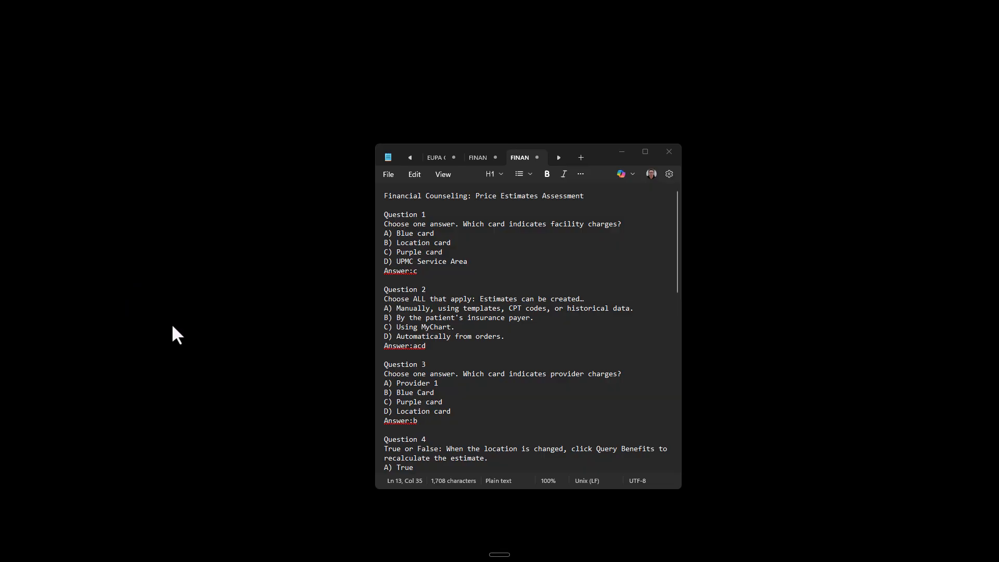
- Examine the title, answer options and answer line of Question 1 in the Price Estimates text file in Notepad
{"action": "triple_click", "coordinate": [399, 195]}
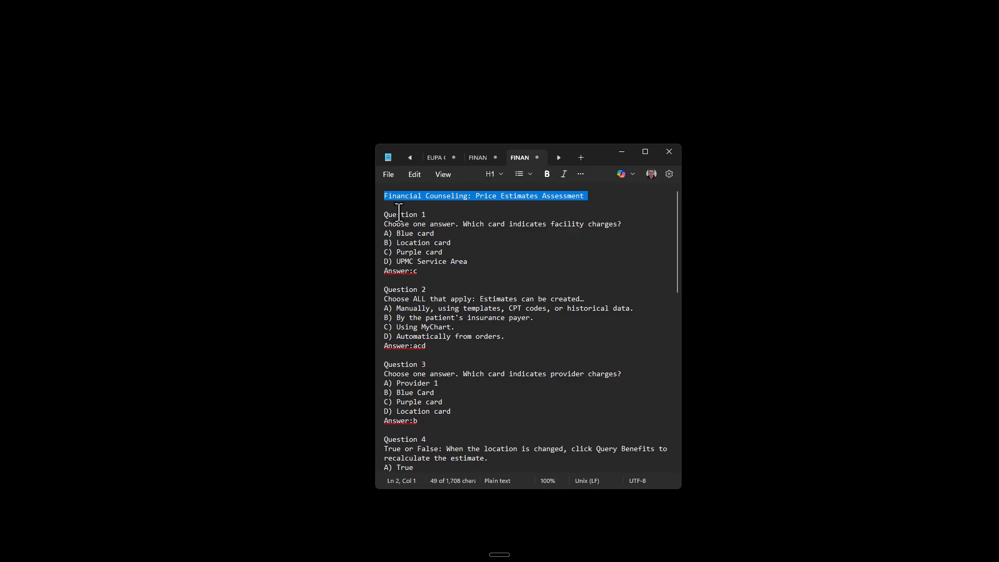
{"action": "left_click_drag", "start_coordinate": [397, 228], "coordinate": [435, 279]}
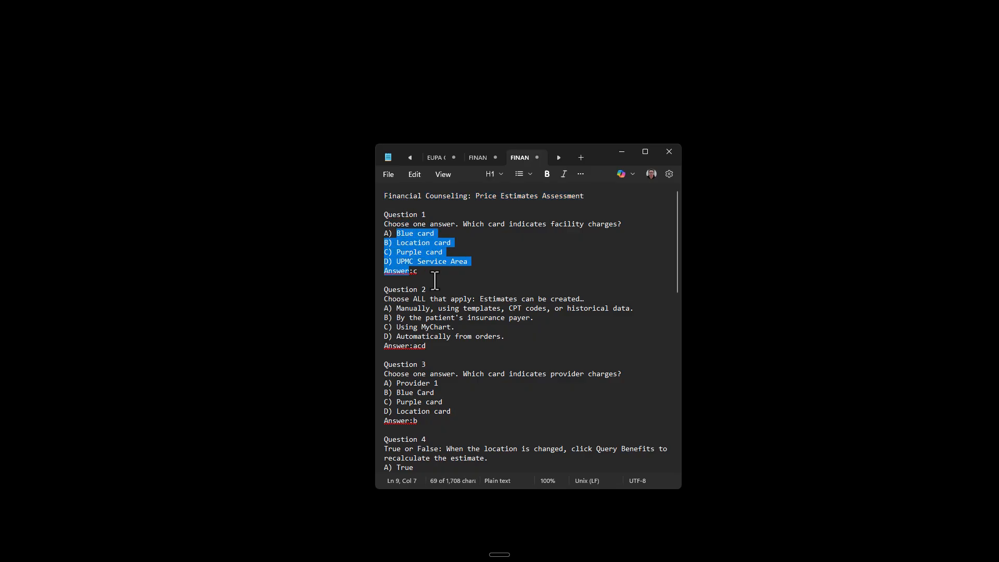
{"action": "left_click", "coordinate": [422, 275]}
{"action": "key", "text": "Left"}
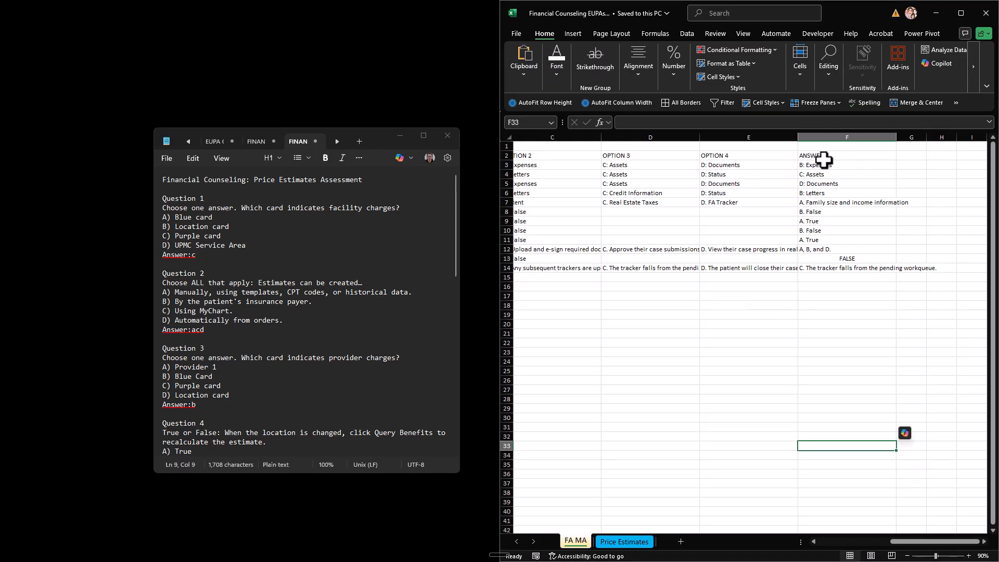
- Compare the ANSWER column of the FA MA sheet with the formatted Question 1 block in the text file
{"action": "left_click_drag", "start_coordinate": [823, 156], "coordinate": [824, 243]}
{"action": "left_click", "coordinate": [272, 262]}
{"action": "left_click_drag", "start_coordinate": [272, 263], "coordinate": [162, 188]}
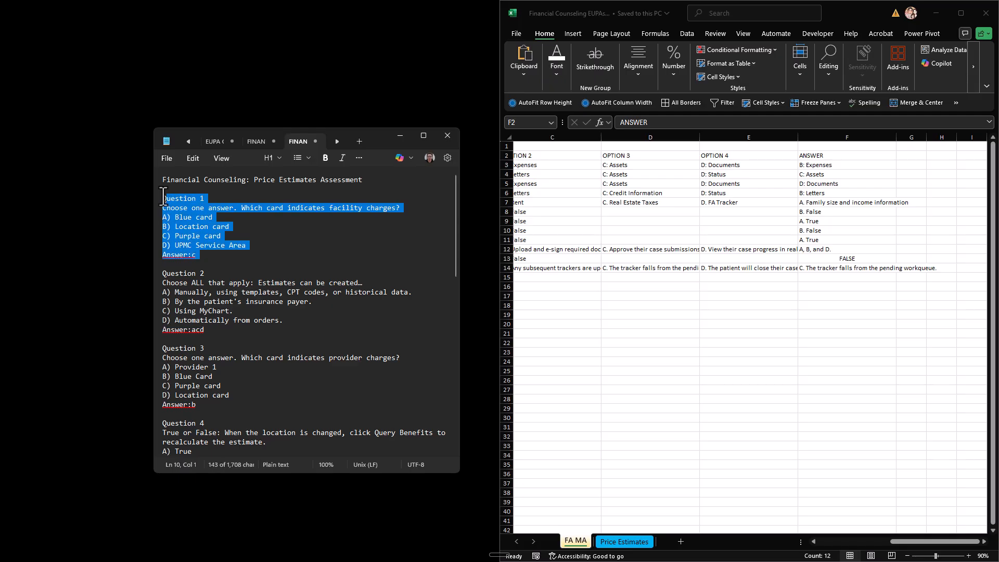
- Try pasting the whole FA MA sheet into a new blank Notepad tab, and undo the paste
{"action": "left_click", "coordinate": [359, 141]}
{"action": "key", "text": "alt+Tab"}
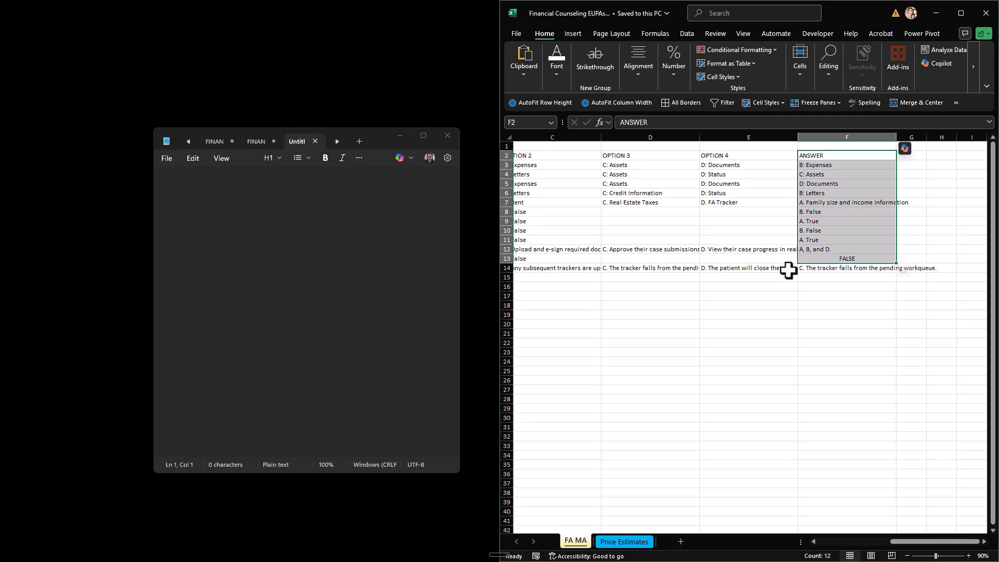
{"action": "key", "text": "ctrl+a"}
{"action": "key", "text": "ctrl+c"}
{"action": "left_click", "coordinate": [283, 300]}
{"action": "key", "text": "ctrl+v"}
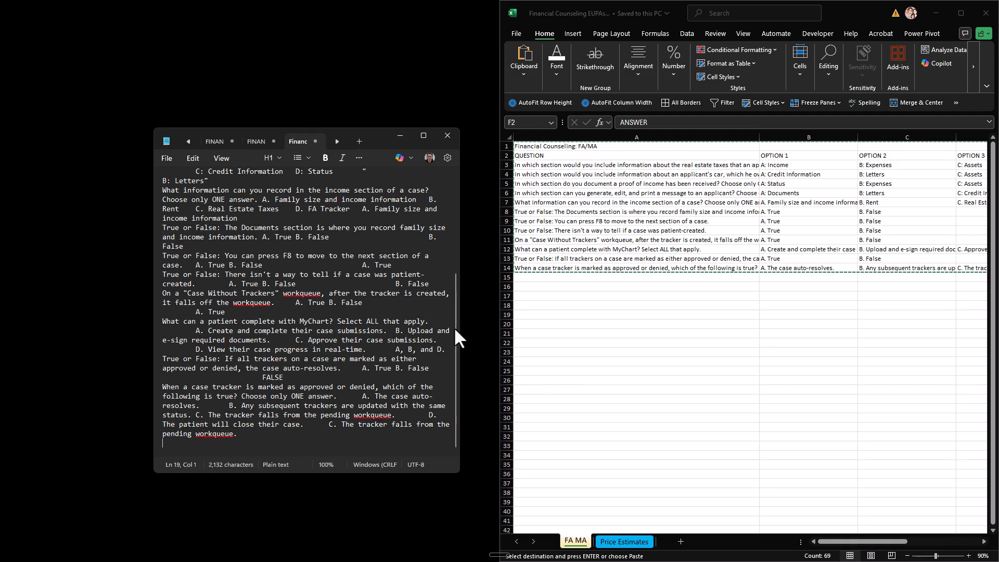
{"action": "left_click_drag", "start_coordinate": [453, 327], "coordinate": [455, 193]}
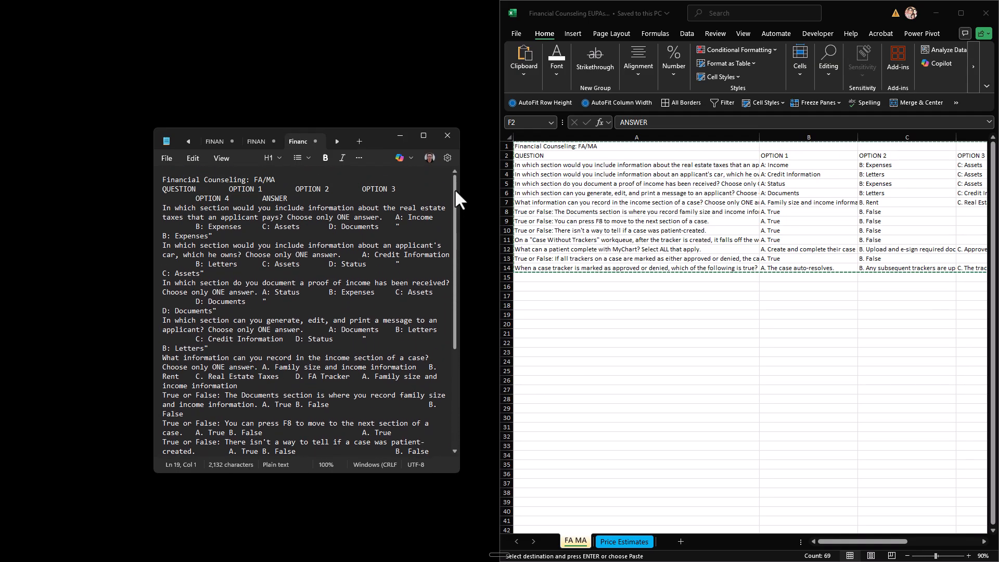
{"action": "key", "text": "ctrl+z"}
- Copy row 3 of the FA MA sheet, the real estate taxes question, into the blank Notepad tab
{"action": "left_click", "coordinate": [585, 164]}
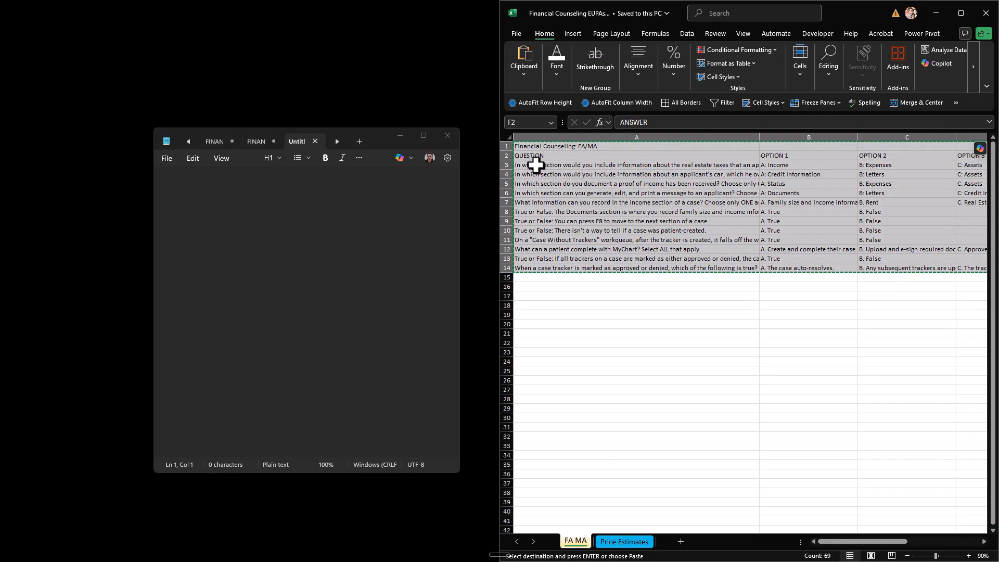
{"action": "left_click", "coordinate": [507, 165]}
{"action": "key", "text": "ctrl+c"}
{"action": "left_click", "coordinate": [363, 250]}
{"action": "key", "text": "ctrl+v"}
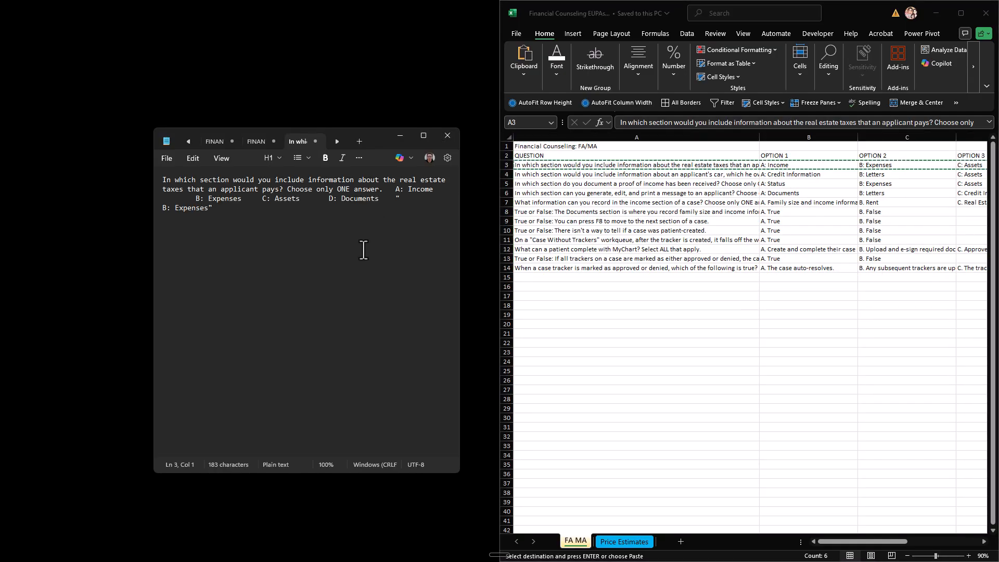
- Put answer options A to D of the pasted real estate taxes question on separate lines
{"action": "left_click", "coordinate": [388, 190]}
{"action": "key", "text": "Return"}
{"action": "double_click", "coordinate": [214, 198]}
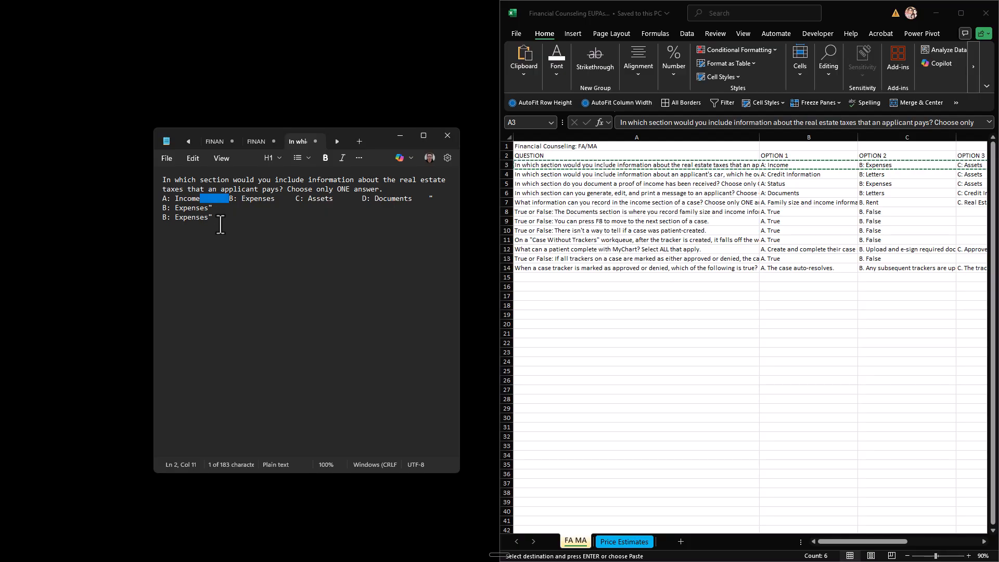
{"action": "key", "text": "Return"}
{"action": "triple_click", "coordinate": [219, 208]}
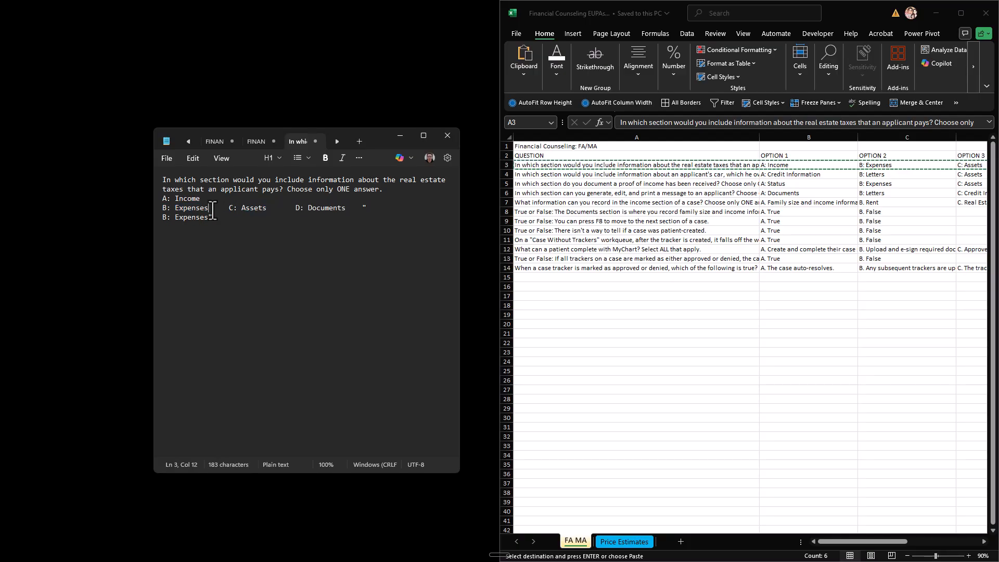
{"action": "double_click", "coordinate": [219, 209]}
{"action": "key", "text": "Return"}
{"action": "double_click", "coordinate": [211, 217]}
{"action": "key", "text": "Return"}
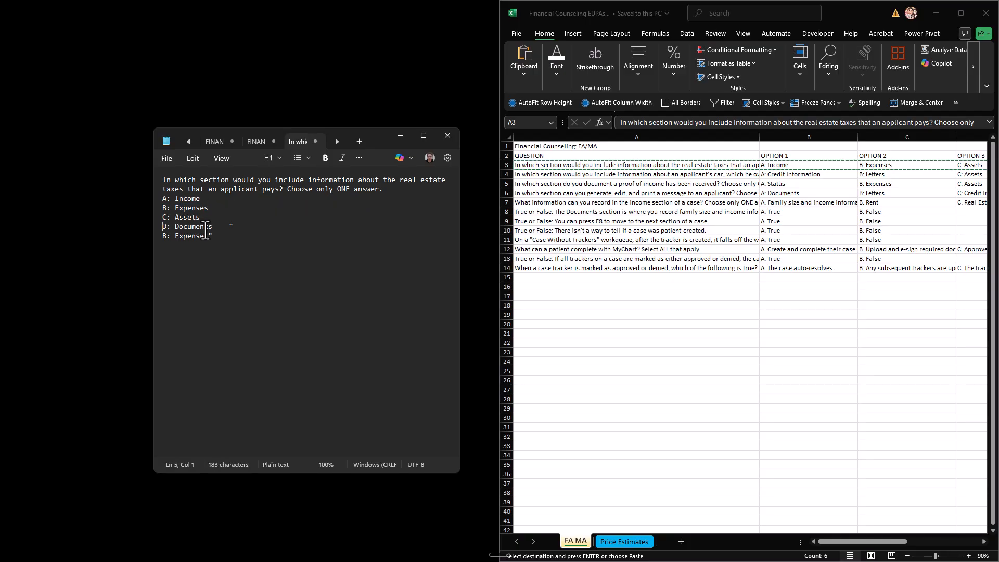
- Move the quotation mark after D: Documents onto its own line and select all of the pasted question text
{"action": "double_click", "coordinate": [215, 228]}
{"action": "key", "text": "Return"}
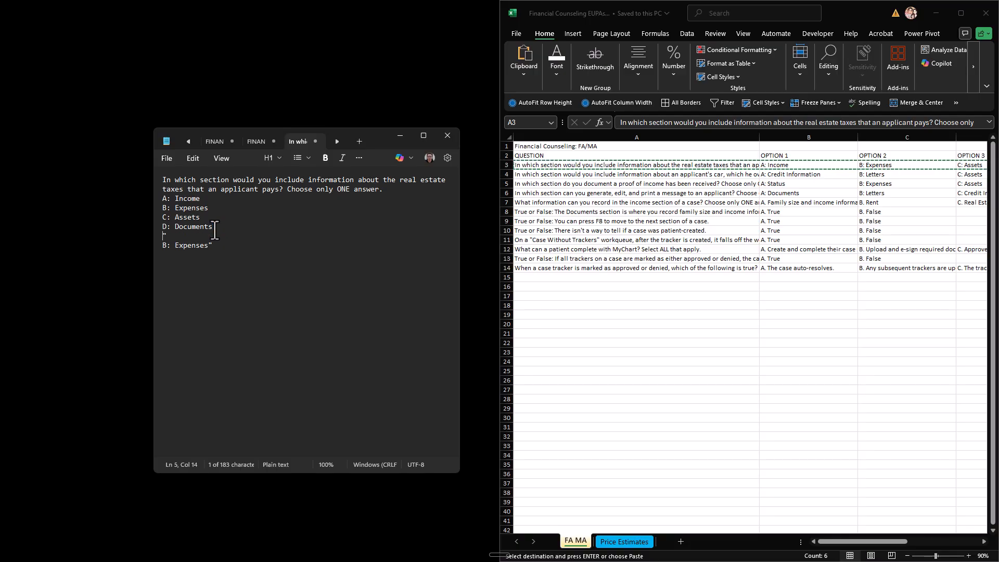
{"action": "key", "text": "ctrl+a"}
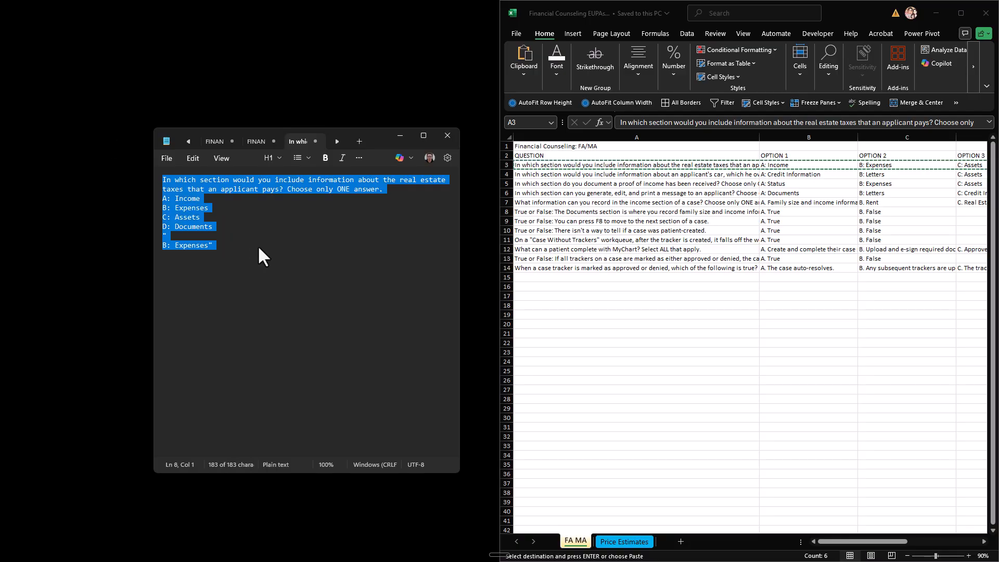
- Compare the Answer line of Question 1 in the formatted Price Estimates text with the ANSWER column of the FA MA sheet
{"action": "left_click", "coordinate": [260, 140]}
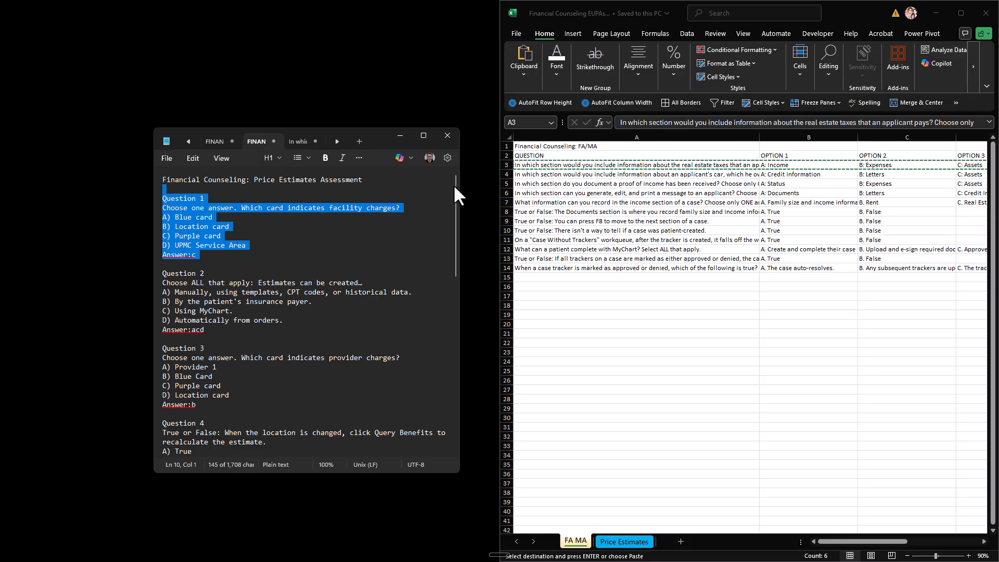
{"action": "scroll", "coordinate": [451, 185], "scroll_direction": "down", "scroll_amount": 10}
{"action": "left_click_drag", "start_coordinate": [446, 237], "coordinate": [433, 167]}
{"action": "left_click", "coordinate": [946, 235]}
{"action": "left_click_drag", "start_coordinate": [832, 541], "coordinate": [905, 541]}
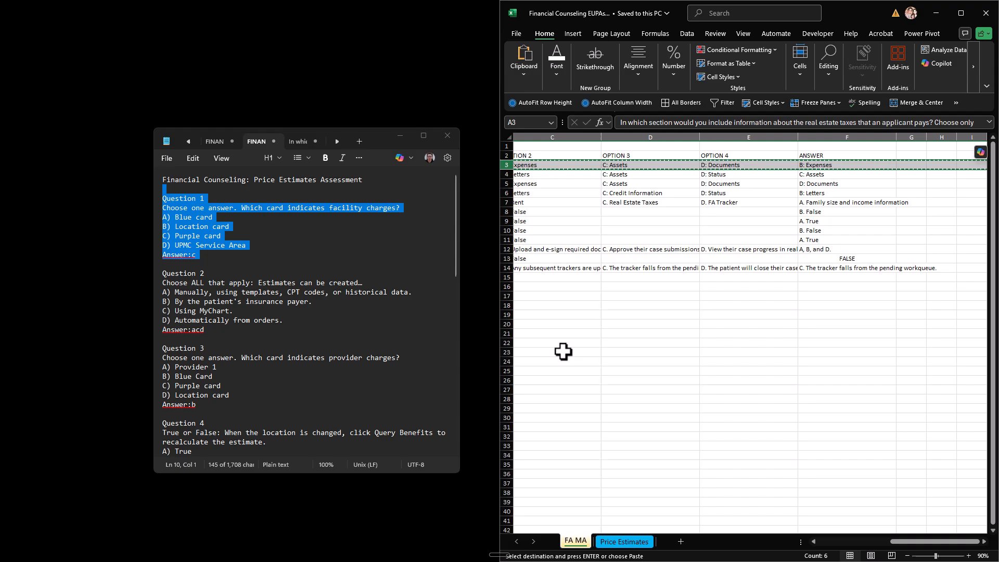
{"action": "triple_click", "coordinate": [181, 253]}
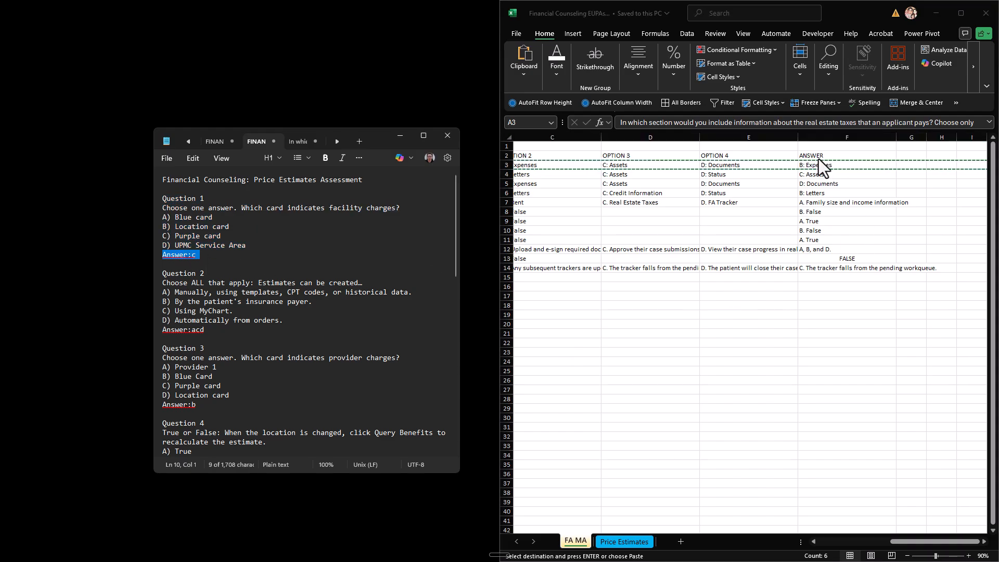
{"action": "left_click_drag", "start_coordinate": [820, 165], "coordinate": [827, 269]}
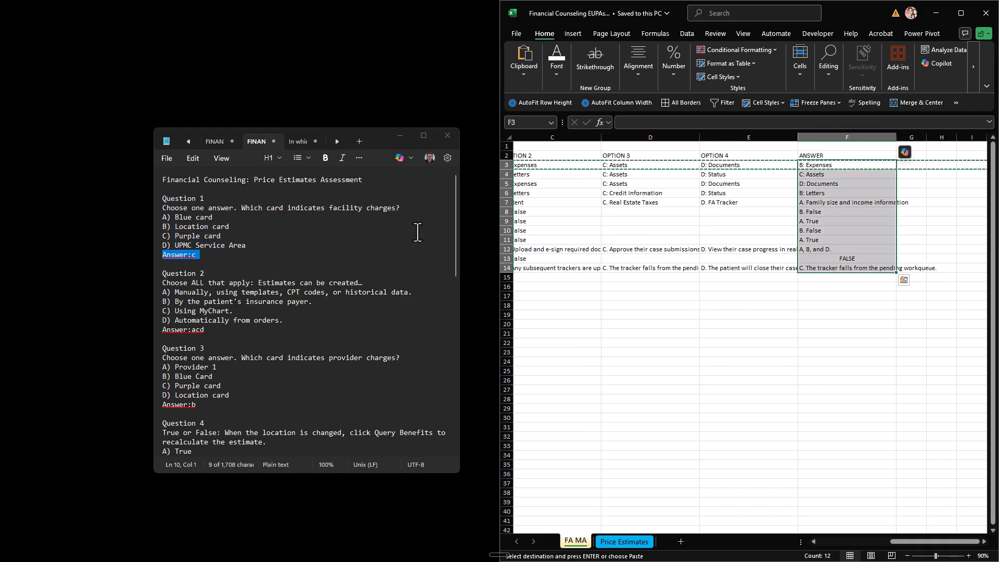
{"action": "left_click", "coordinate": [199, 257]}
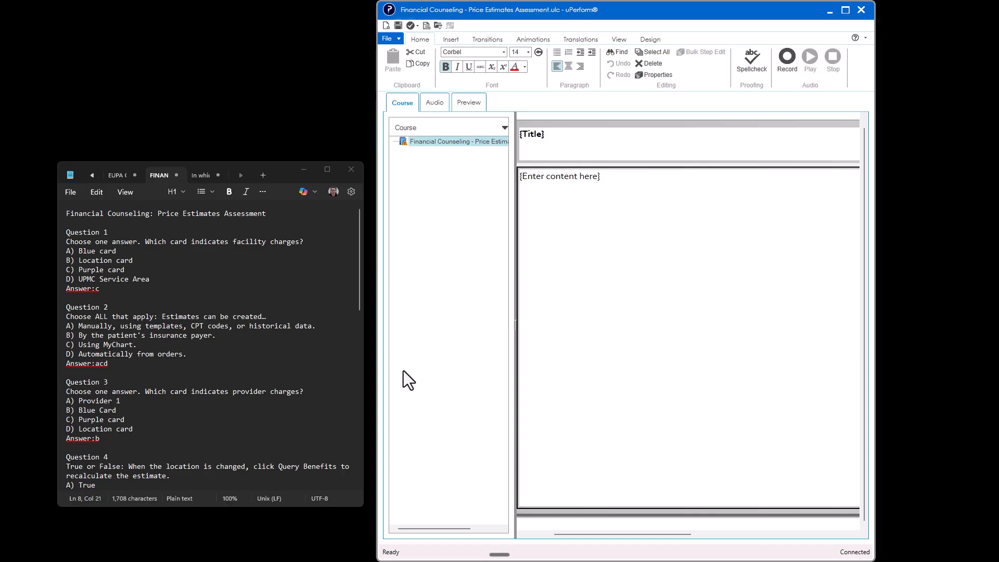
- Copy the heading "Financial Counseling: Price Estimates Assessment" from the text file into the title of the course's splash page in uPerform
{"action": "left_click", "coordinate": [131, 224]}
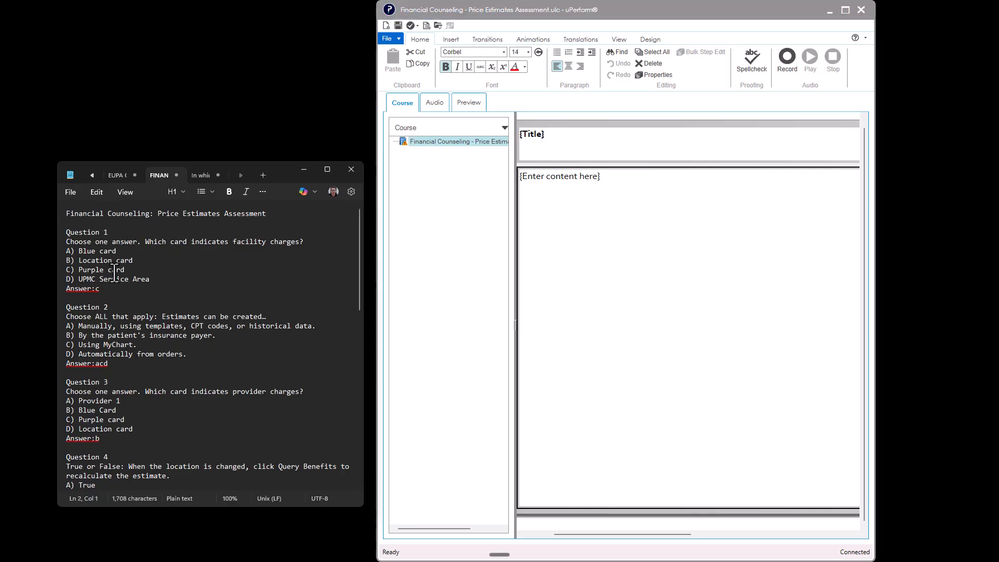
{"action": "left_click", "coordinate": [110, 290]}
{"action": "double_click", "coordinate": [202, 214]}
{"action": "triple_click", "coordinate": [202, 214]}
{"action": "key", "text": "ctrl+c"}
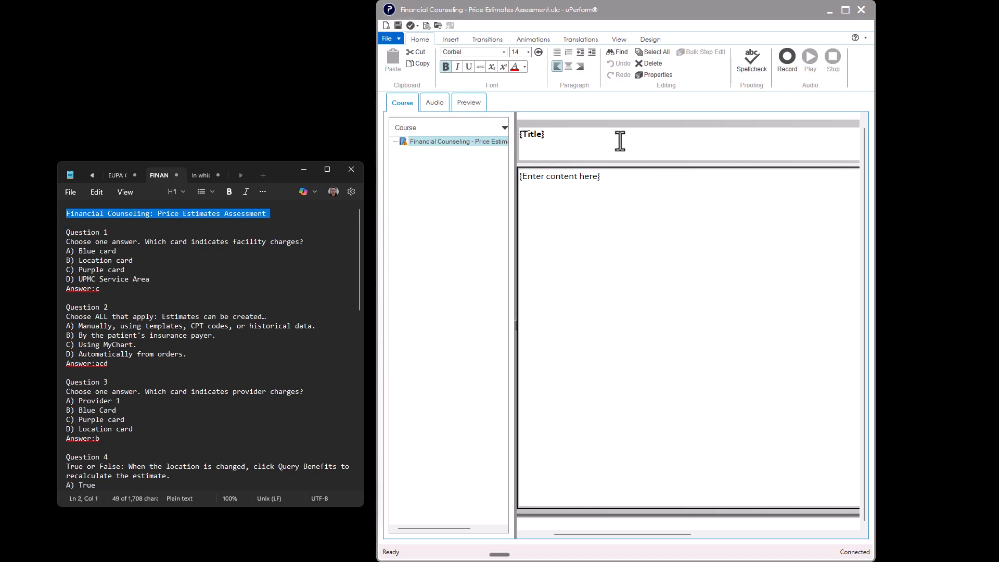
{"action": "left_click", "coordinate": [617, 139]}
{"action": "key", "text": "ctrl+v"}
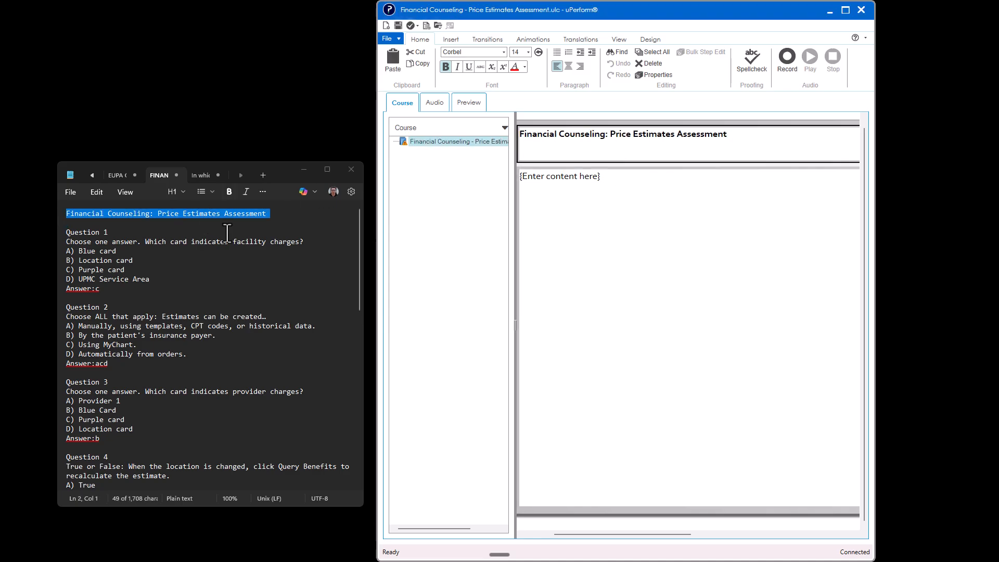
- Copy the open-book and arrow instructions from the SPLASH PAGE section of the EUPA notes into the splash page content
{"action": "left_click", "coordinate": [112, 173]}
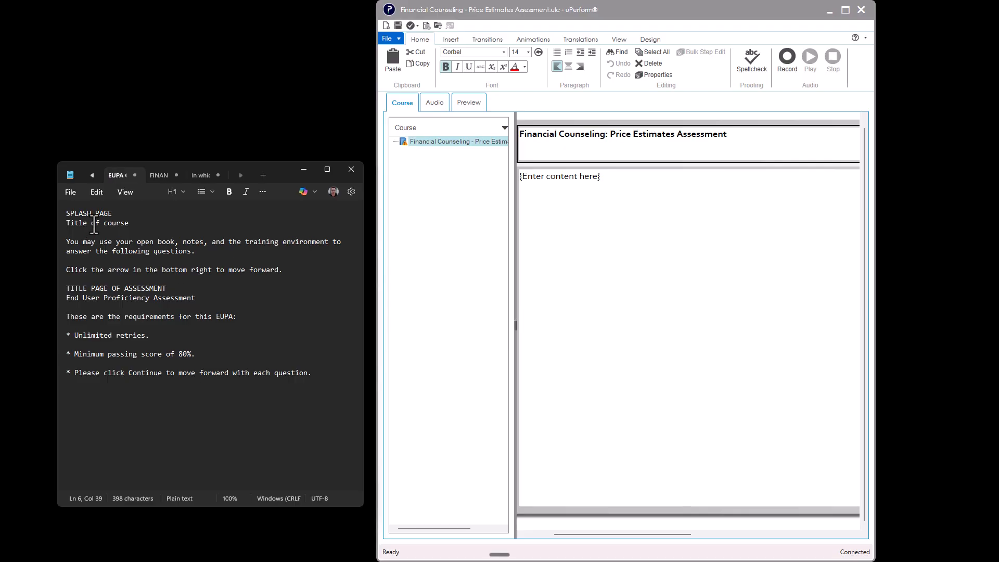
{"action": "left_click_drag", "start_coordinate": [283, 270], "coordinate": [36, 238]}
{"action": "key", "text": "ctrl+c"}
{"action": "left_click", "coordinate": [515, 276]}
{"action": "key", "text": "ctrl+v"}
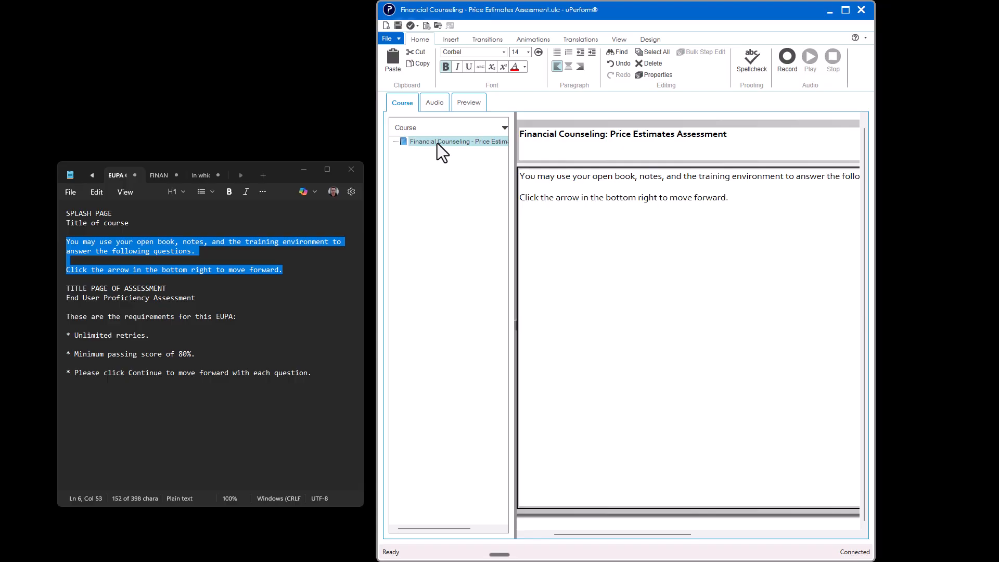
- Insert an assessment under the Financial Counseling course using the Full stencil, keeping the name New Page
{"action": "right_click", "coordinate": [437, 142]}
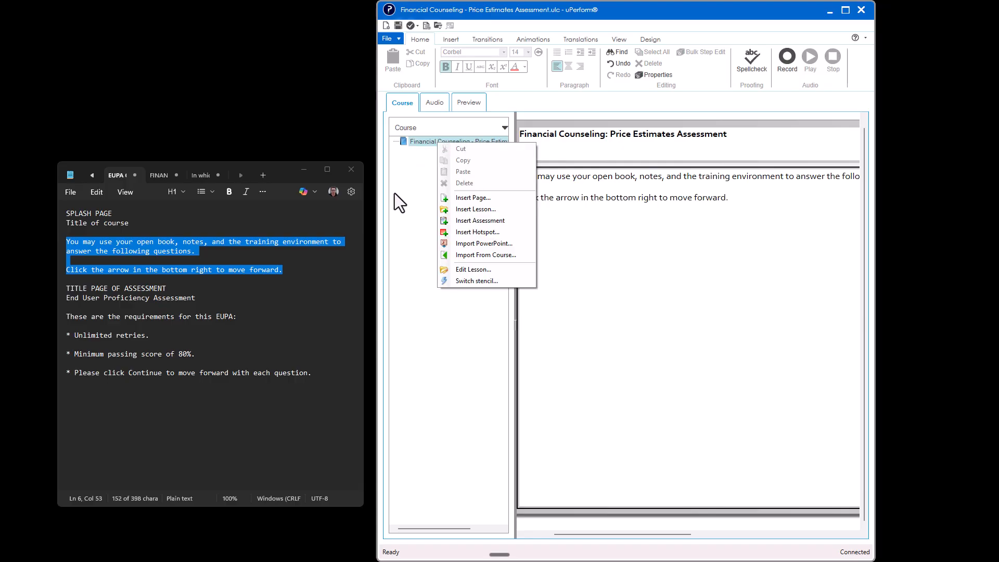
{"action": "left_click", "coordinate": [409, 173]}
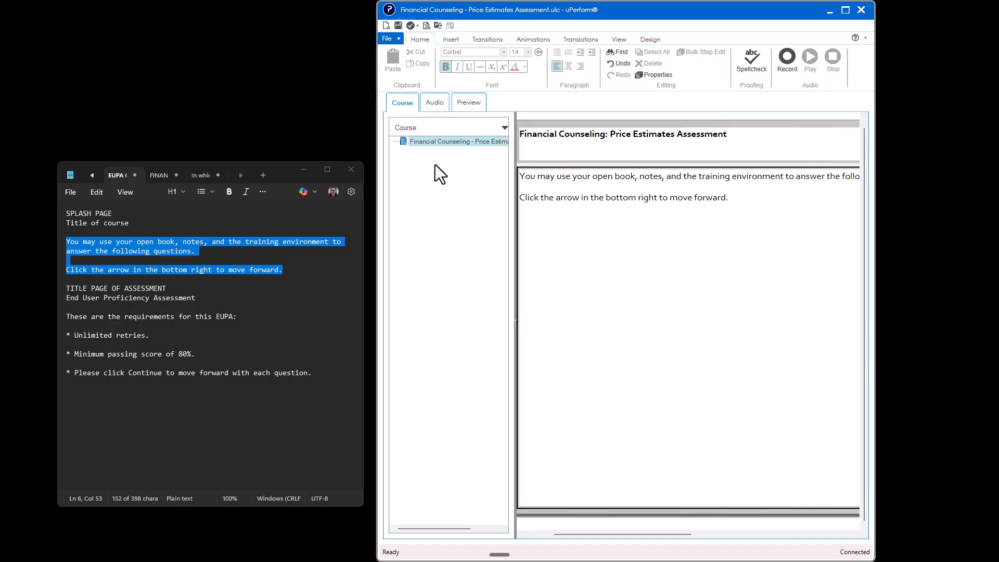
{"action": "left_click", "coordinate": [404, 144]}
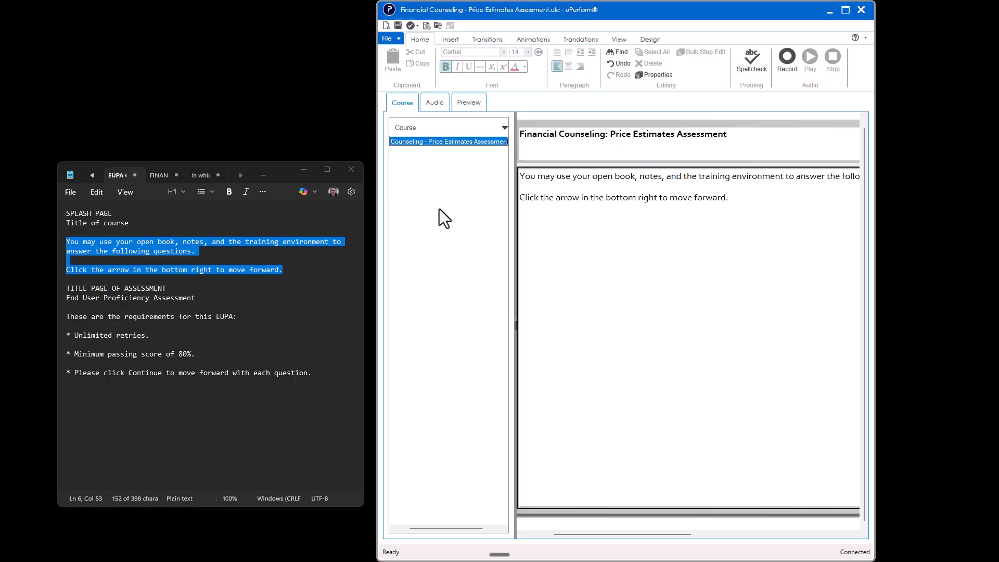
{"action": "right_click", "coordinate": [408, 143]}
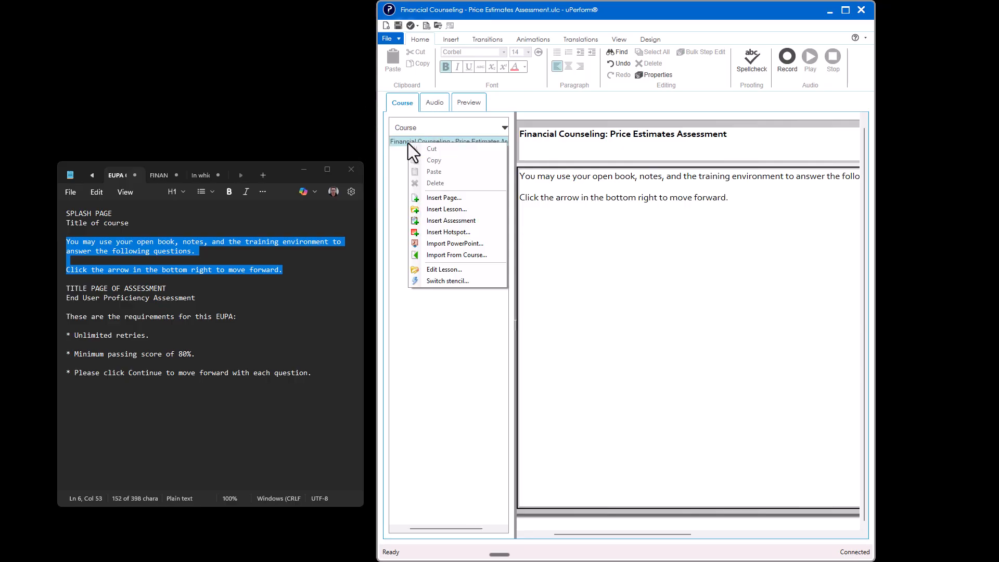
{"action": "left_click", "coordinate": [473, 222]}
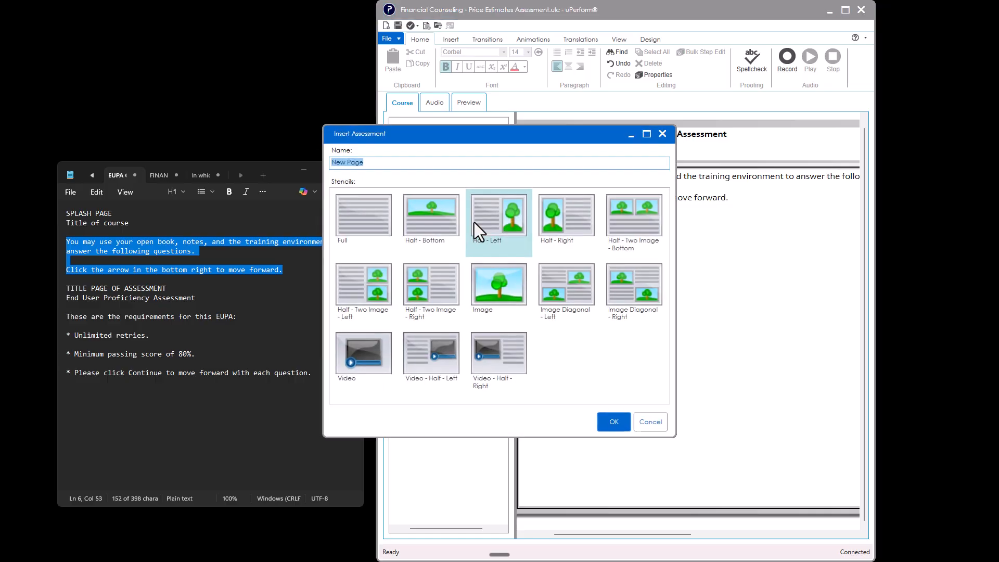
{"action": "left_click", "coordinate": [374, 227]}
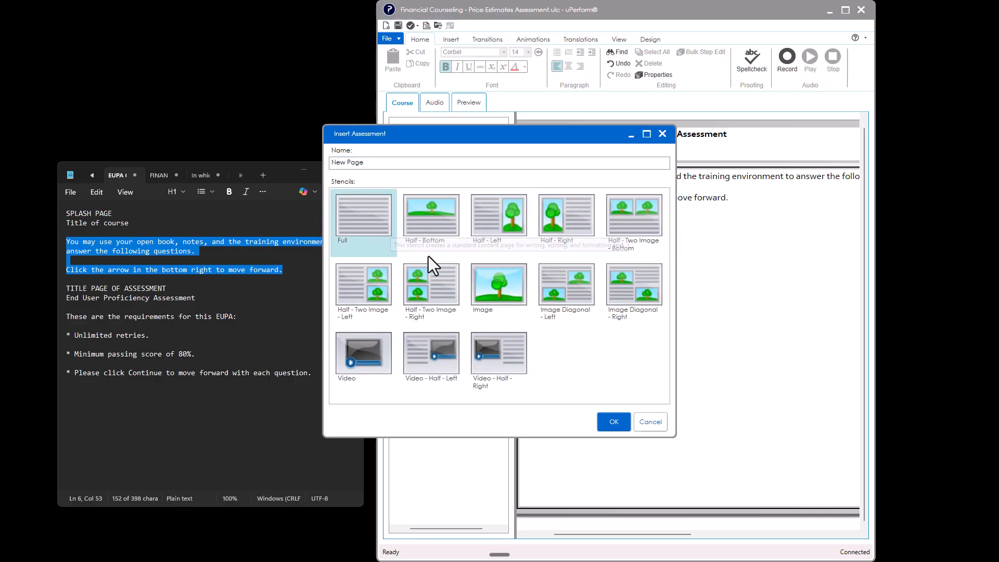
{"action": "left_click", "coordinate": [614, 422]}
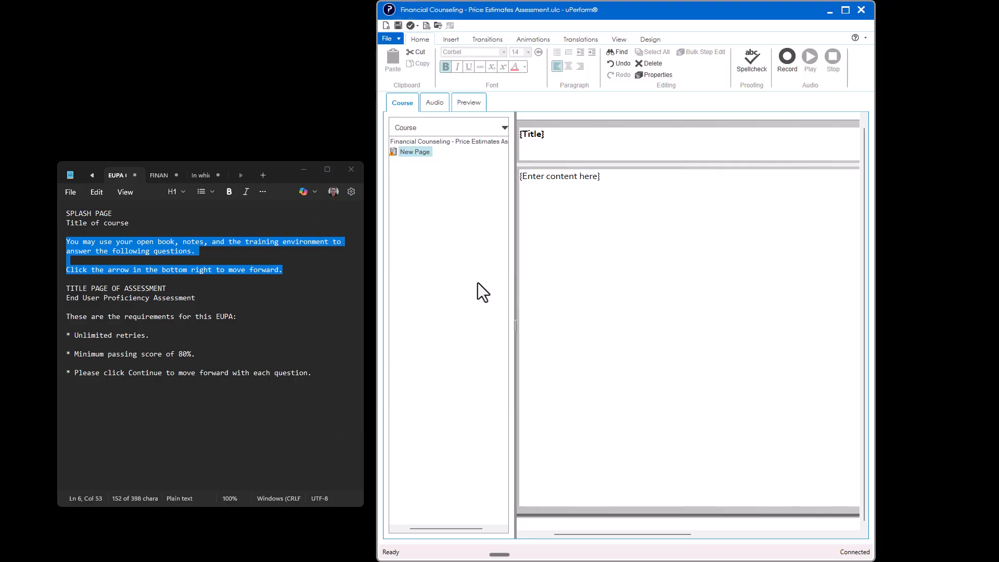
- Copy "End User Proficiency Assessment" from the EUPA notes into the title of the new assessment page
{"action": "triple_click", "coordinate": [86, 289]}
{"action": "triple_click", "coordinate": [107, 298]}
{"action": "key", "text": "ctrl+c"}
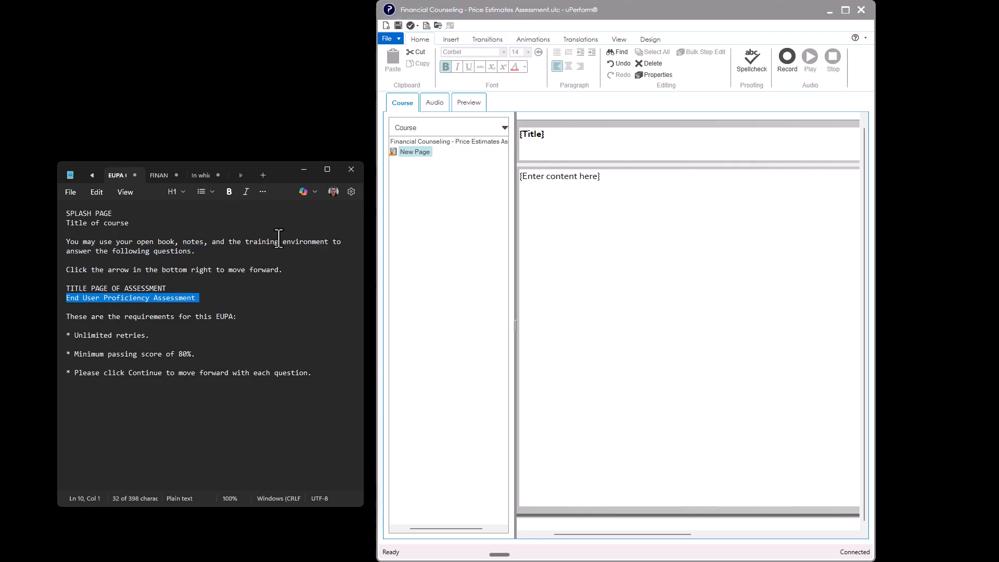
{"action": "left_click", "coordinate": [595, 142]}
{"action": "key", "text": "ctrl+v"}
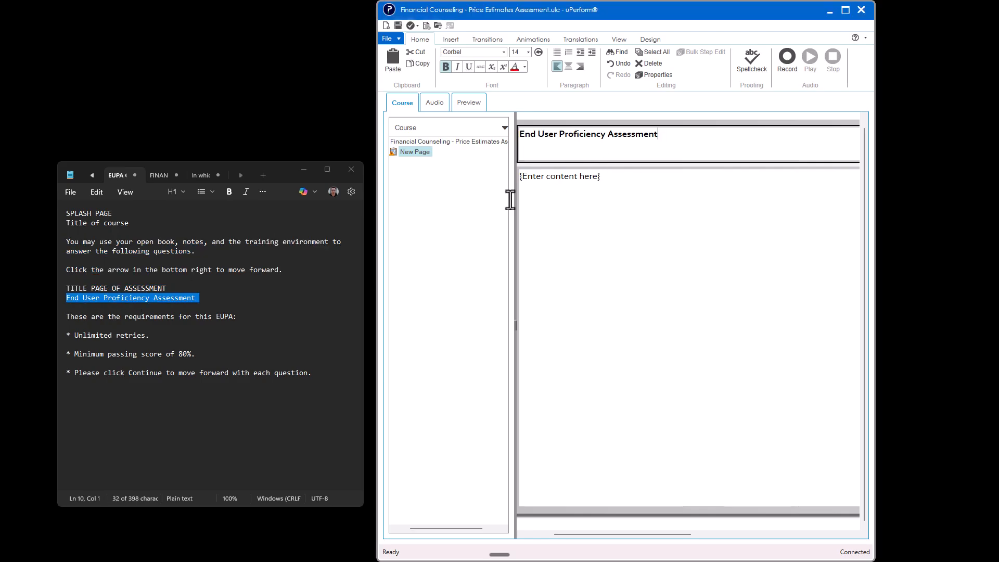
- Copy the EUPA requirements, from the introductory line through the three bullets, into the assessment page's content
{"action": "left_click", "coordinate": [314, 372]}
{"action": "left_click_drag", "start_coordinate": [312, 374], "coordinate": [49, 323]}
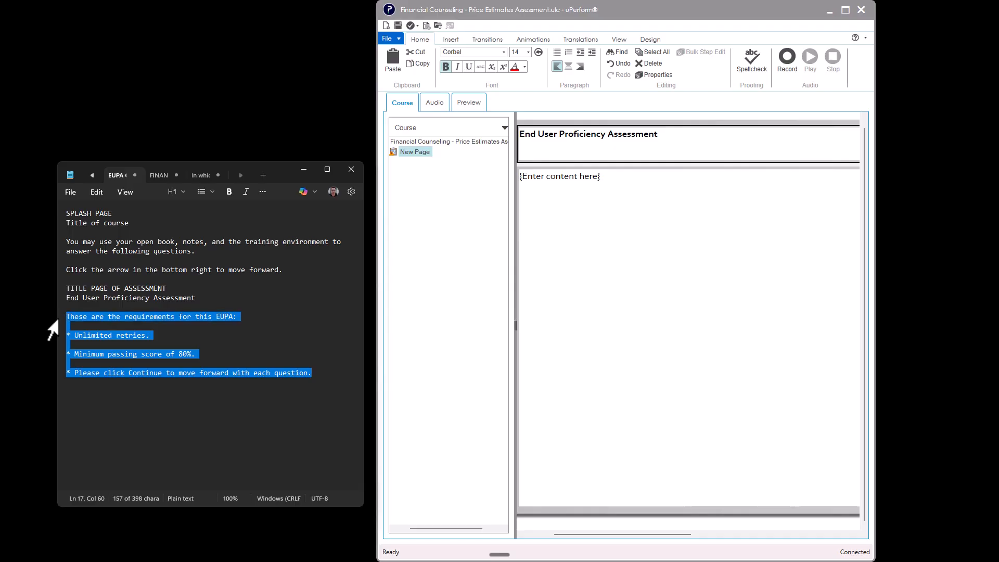
{"action": "key", "text": "ctrl+c"}
{"action": "left_click", "coordinate": [535, 289]}
{"action": "key", "text": "ctrl+v"}
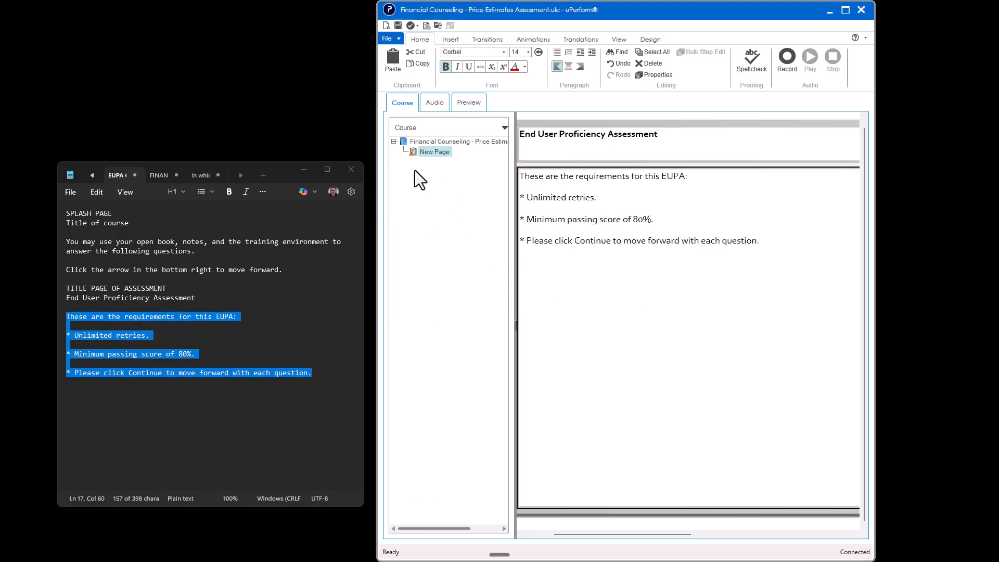
- Insert a Multiple Choice page under the assessment for the single-answer Question 1, keeping the name New Page
{"action": "right_click", "coordinate": [438, 153]}
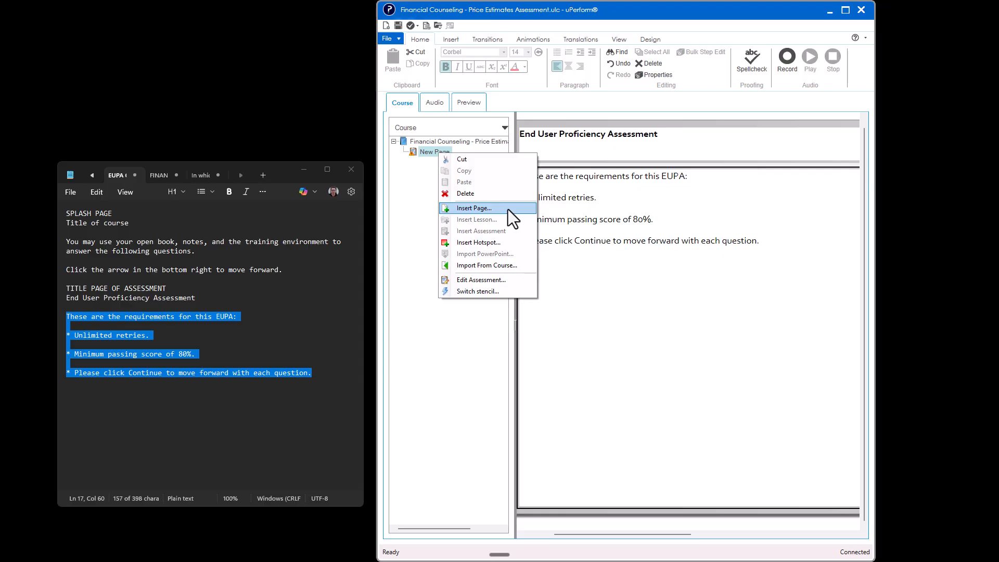
{"action": "left_click", "coordinate": [508, 210]}
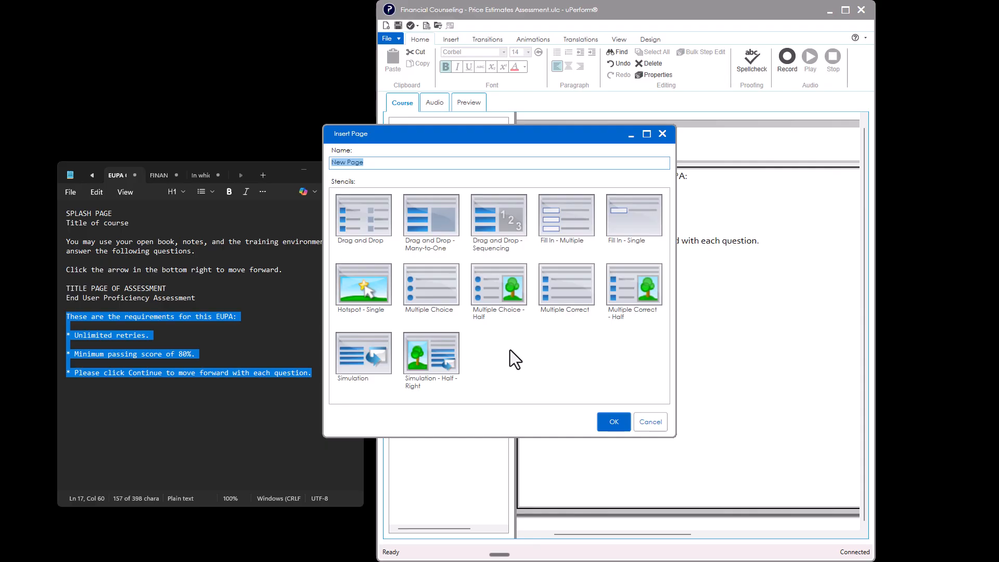
{"action": "left_click", "coordinate": [429, 291]}
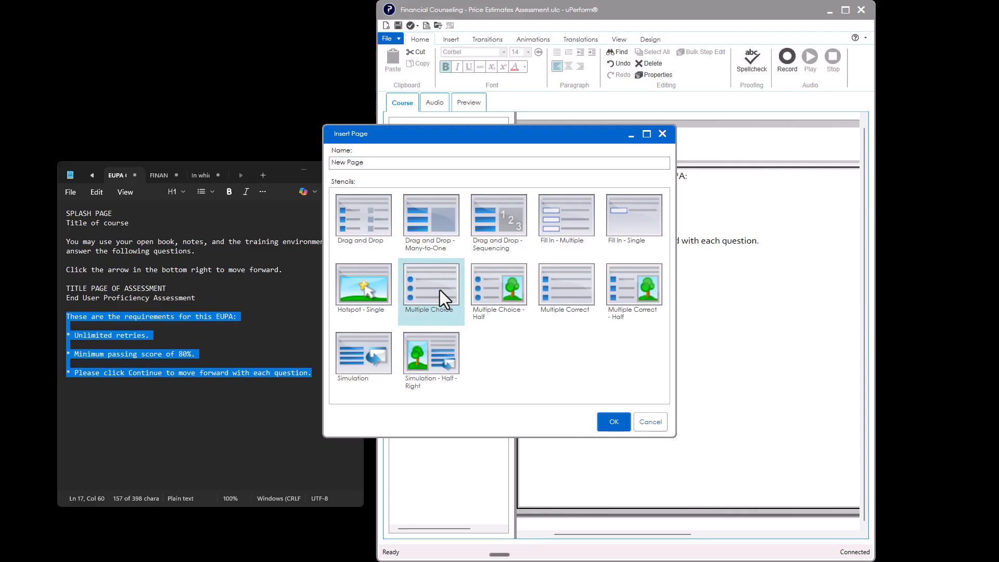
{"action": "left_click", "coordinate": [560, 295]}
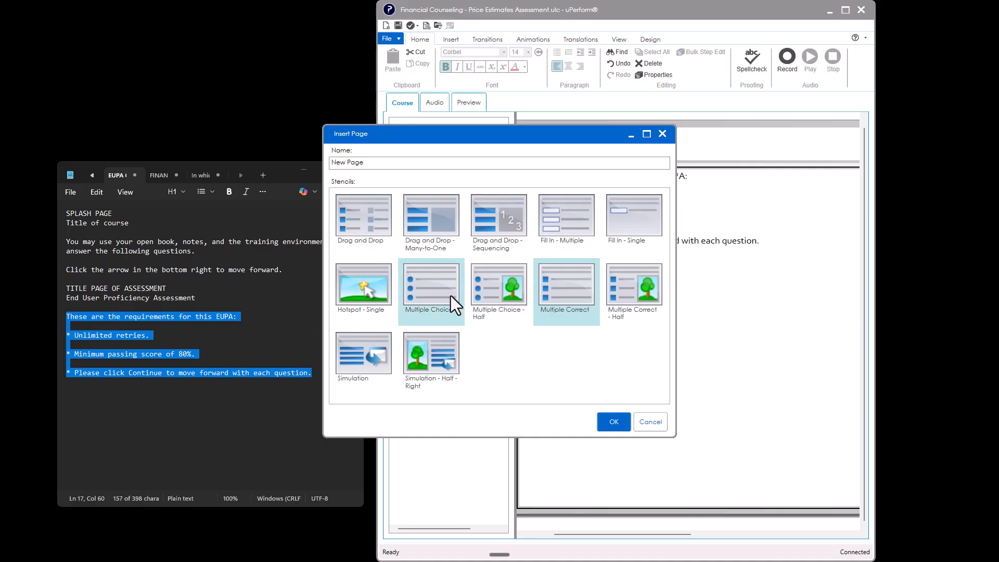
{"action": "left_click", "coordinate": [156, 175]}
{"action": "triple_click", "coordinate": [107, 289]}
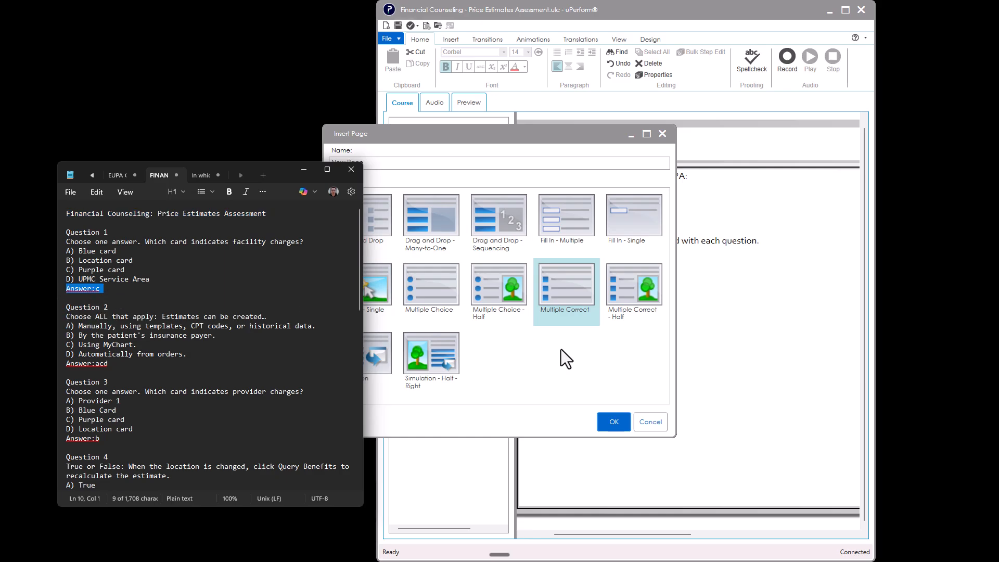
{"action": "left_click", "coordinate": [443, 302]}
{"action": "left_click", "coordinate": [611, 423]}
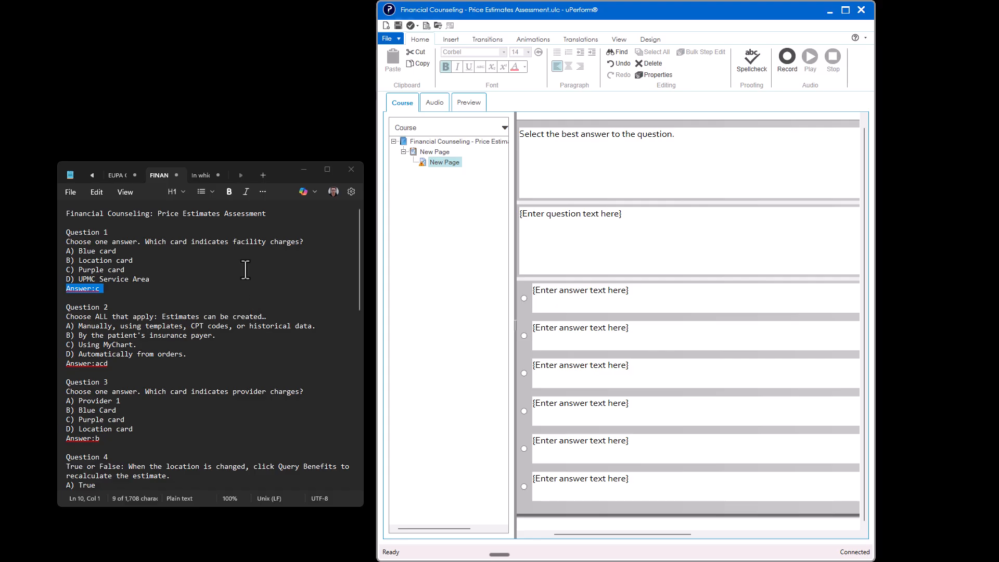
- Copy the Question 1 text "Choose one answer. Which card indicates facility charges?" into the question field of the multiple-choice page
{"action": "key", "text": "ctrl"}
{"action": "triple_click", "coordinate": [160, 242]}
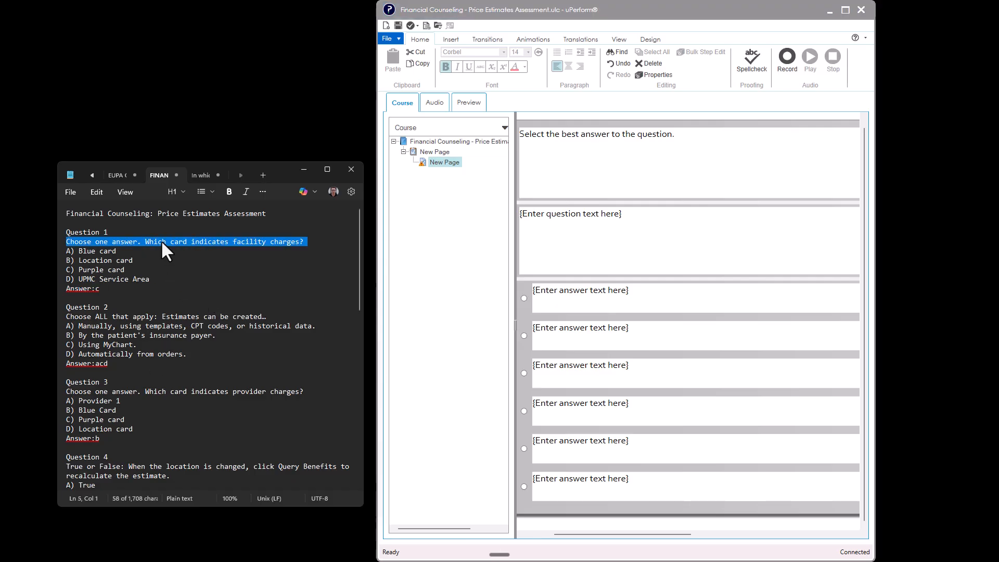
{"action": "double_click", "coordinate": [161, 241]}
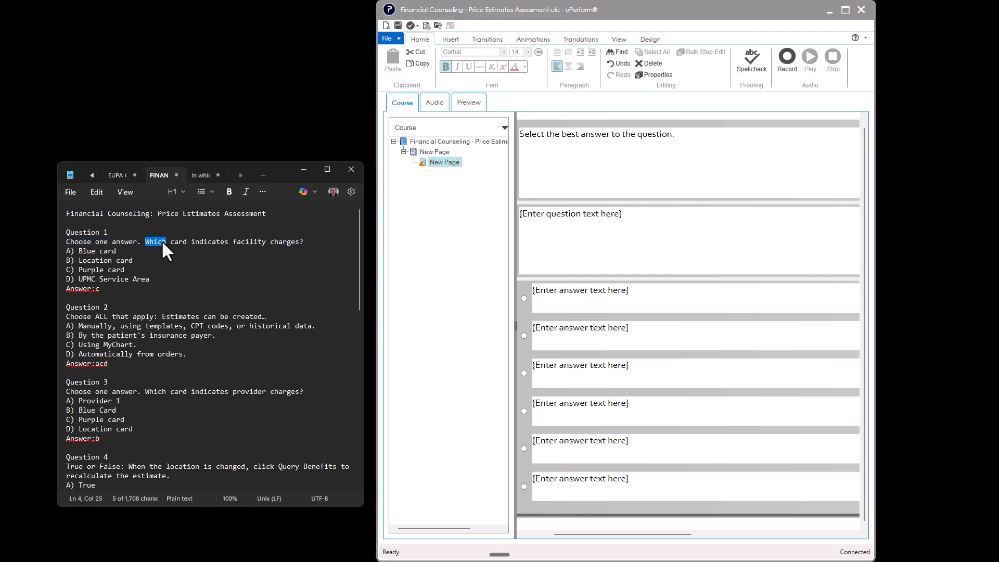
{"action": "triple_click", "coordinate": [161, 240]}
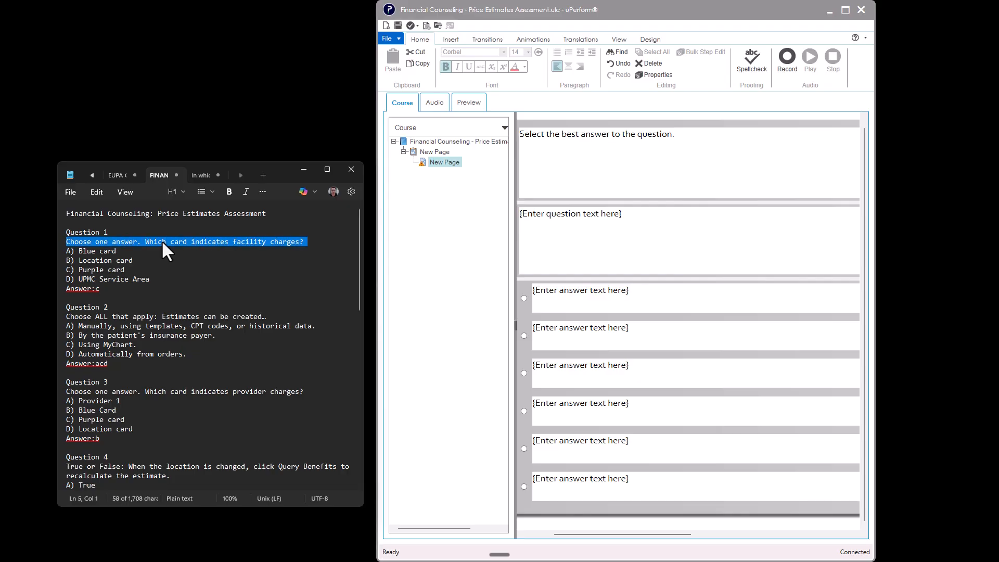
{"action": "left_click", "coordinate": [540, 218]}
{"action": "key", "text": "ctrl+v"}
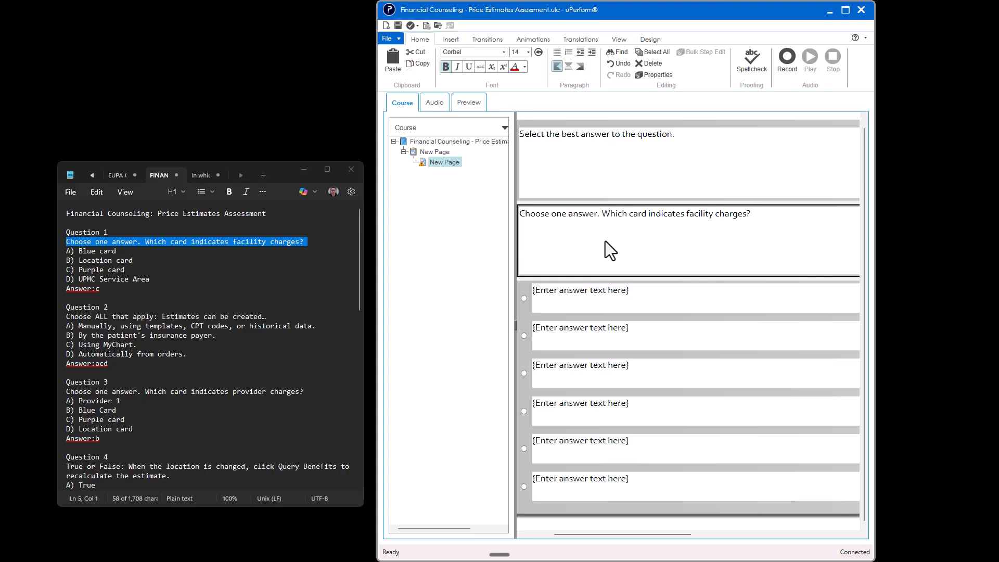
- Review the Question 1 text and its four answer options line by line in the assessment notes
{"action": "left_click", "coordinate": [201, 271]}
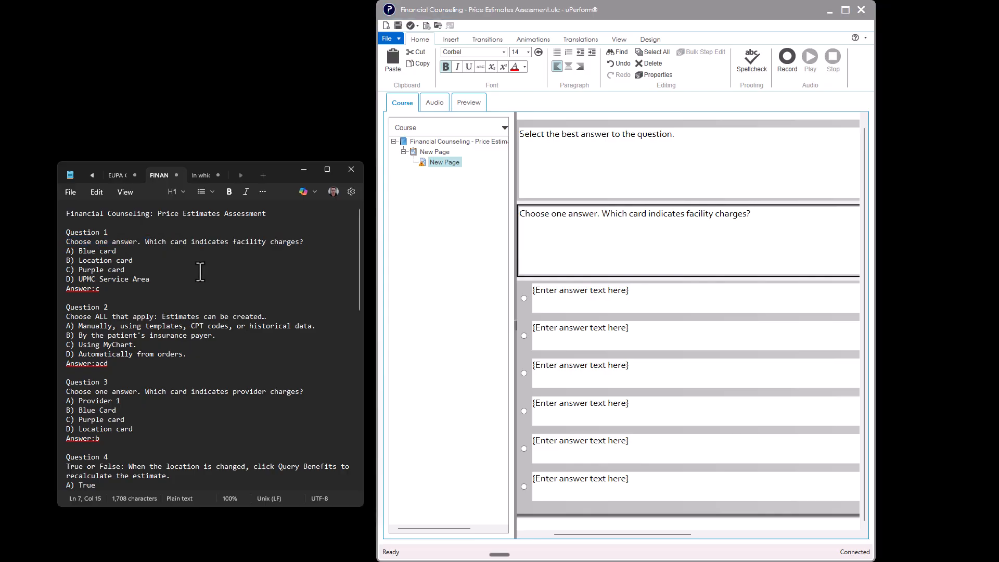
{"action": "left_click", "coordinate": [63, 242]}
{"action": "left_click", "coordinate": [63, 252]}
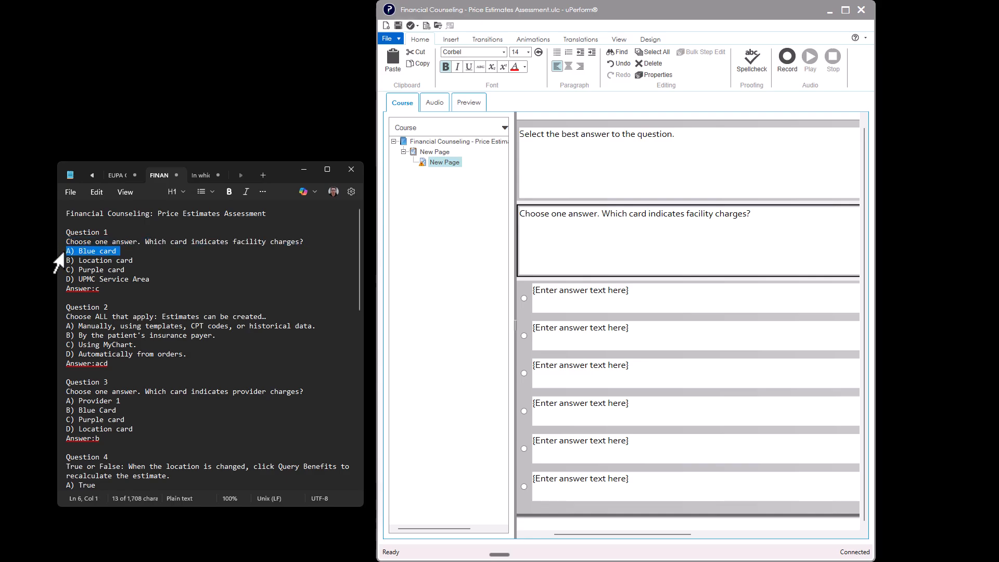
{"action": "left_click", "coordinate": [64, 262]}
{"action": "left_click", "coordinate": [63, 271]}
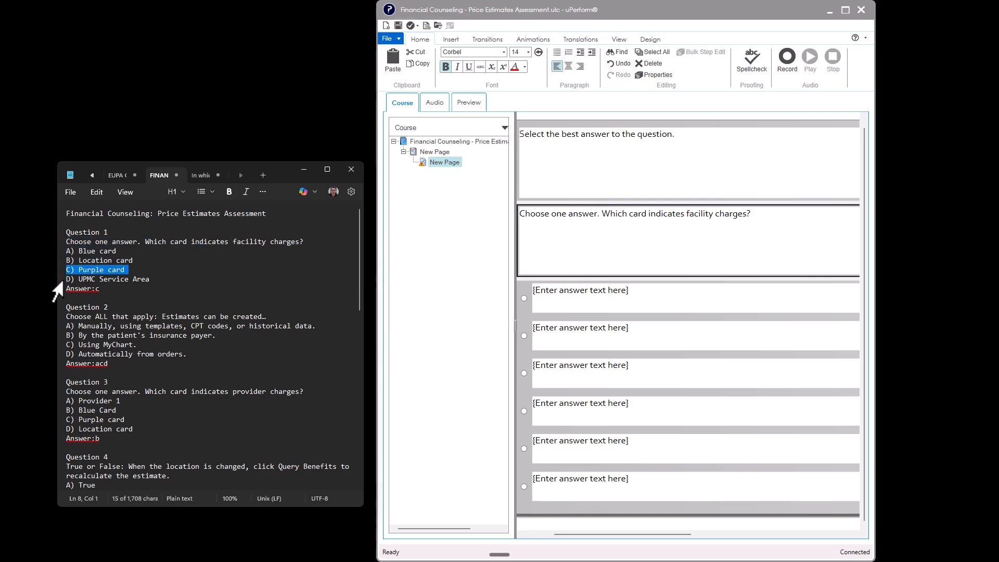
{"action": "left_click", "coordinate": [63, 281]}
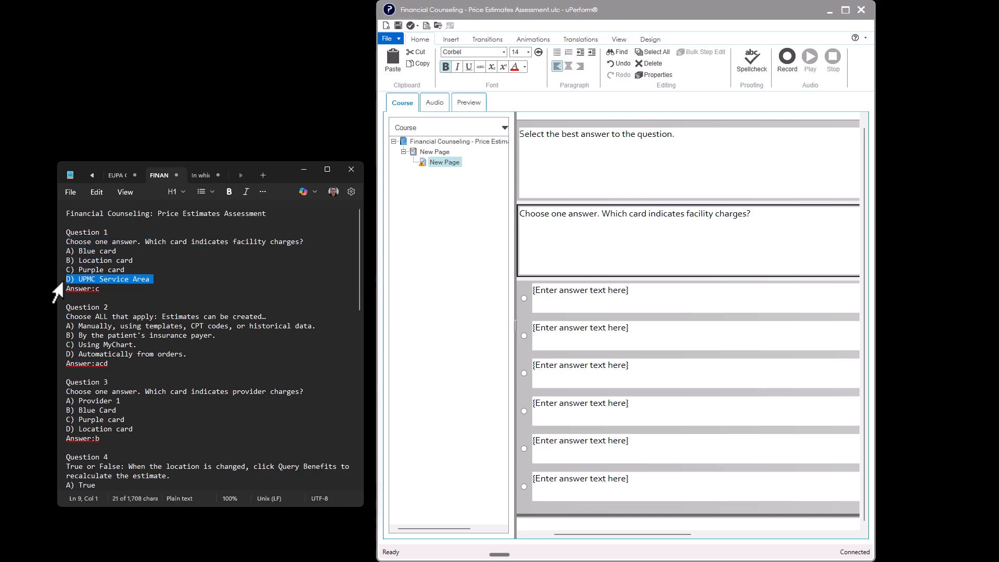
{"action": "left_click", "coordinate": [64, 242]}
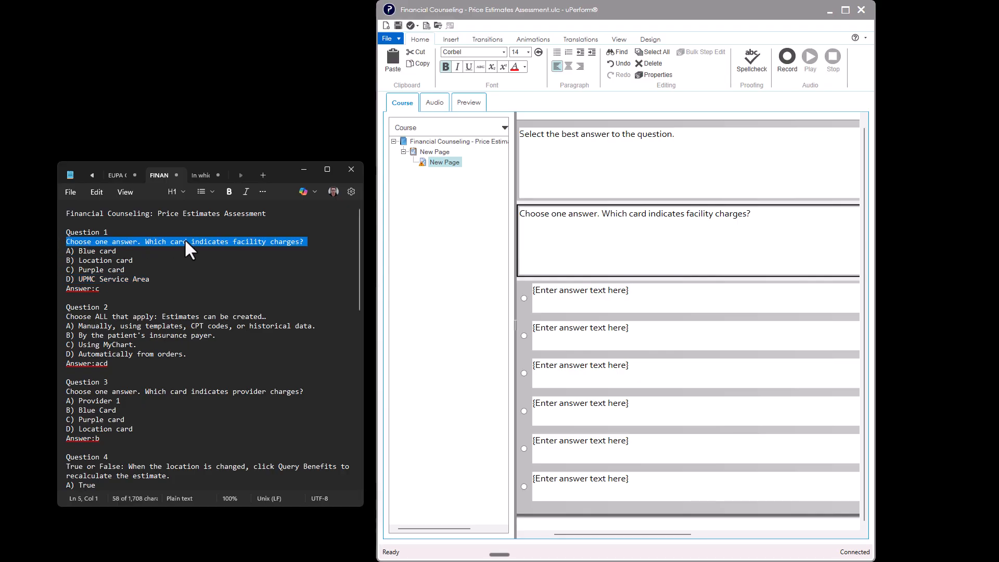
{"action": "left_click", "coordinate": [309, 243]}
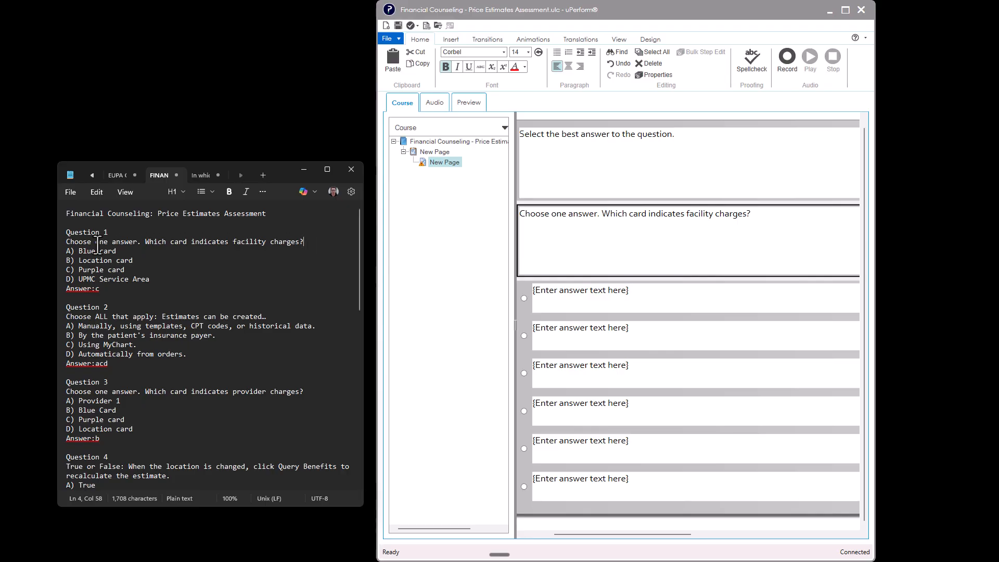
{"action": "triple_click", "coordinate": [68, 241]}
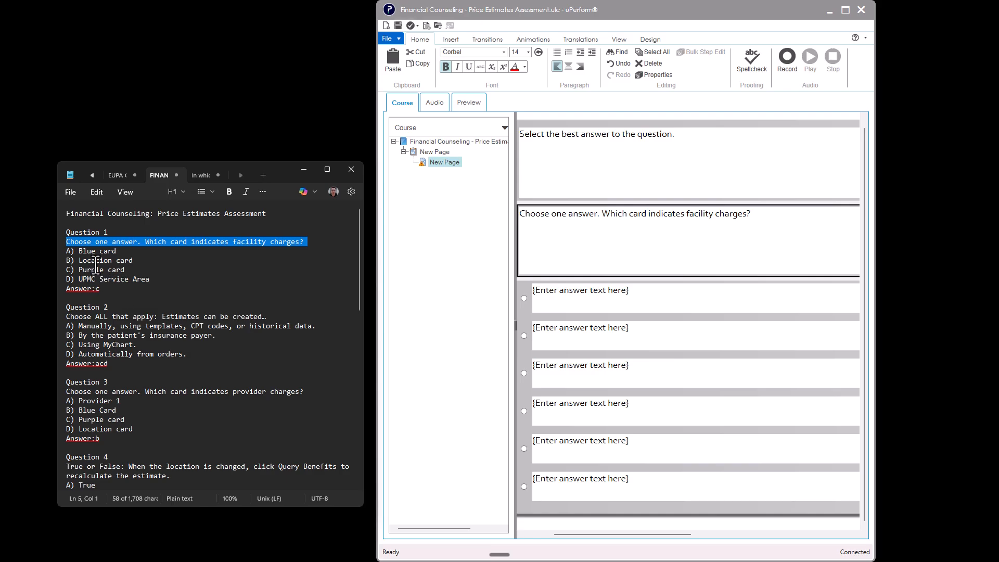
- Copy the Question 1 options "A) Blue card" and "B) Location card" into the first two answer fields
{"action": "triple_click", "coordinate": [93, 252]}
{"action": "key", "text": "ctrl+c"}
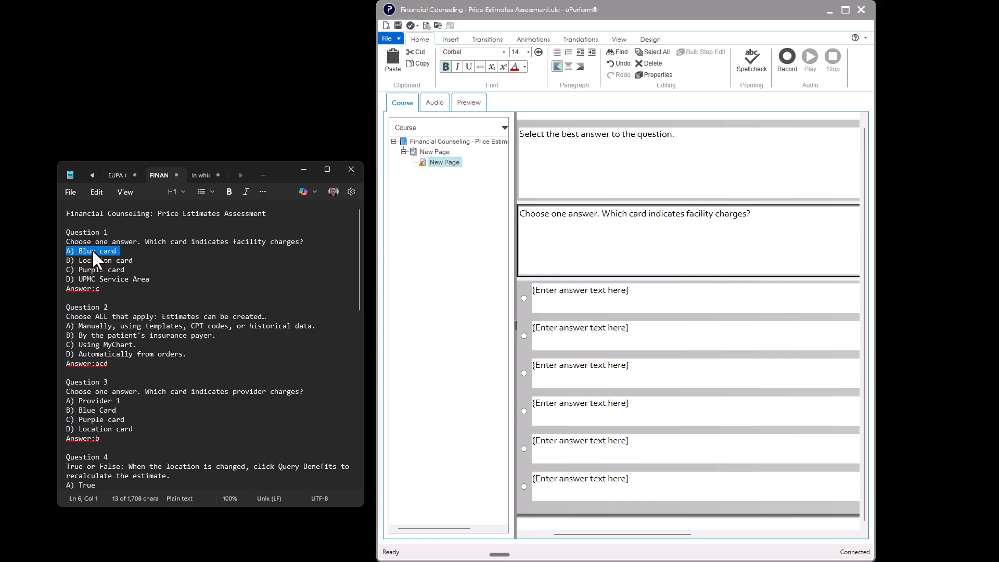
{"action": "left_click", "coordinate": [640, 299]}
{"action": "key", "text": "ctrl+v"}
{"action": "double_click", "coordinate": [123, 261]}
{"action": "triple_click", "coordinate": [120, 262]}
{"action": "key", "text": "ctrl+c"}
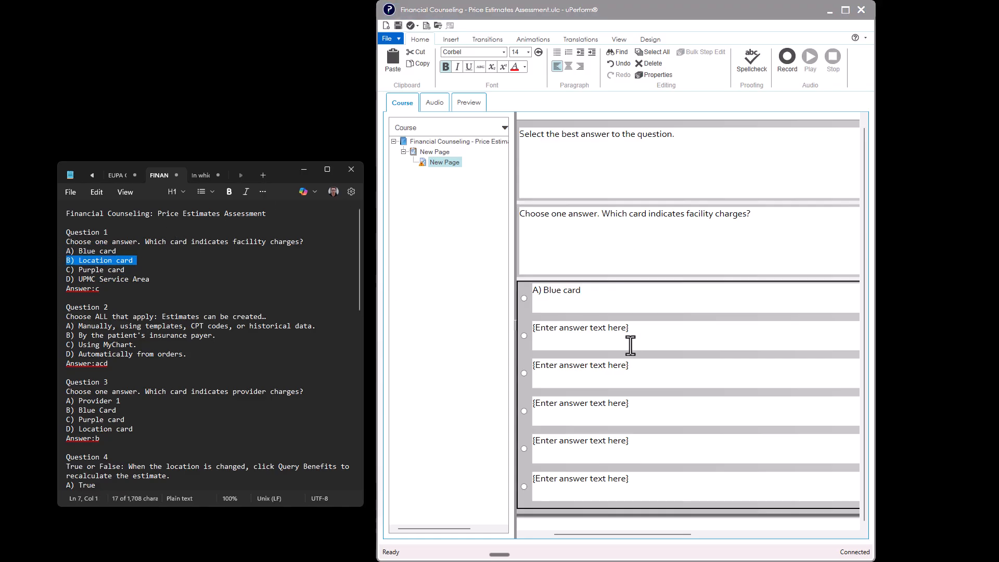
{"action": "left_click", "coordinate": [631, 345]}
{"action": "key", "text": "ctrl+v"}
- Copy "C) Purple card" and "D) UPMC Service Area" into the third and fourth answer fields, and mark C as the correct answer
{"action": "triple_click", "coordinate": [104, 270]}
{"action": "key", "text": "ctrl+c"}
{"action": "left_click", "coordinate": [586, 365]}
{"action": "key", "text": "ctrl+v"}
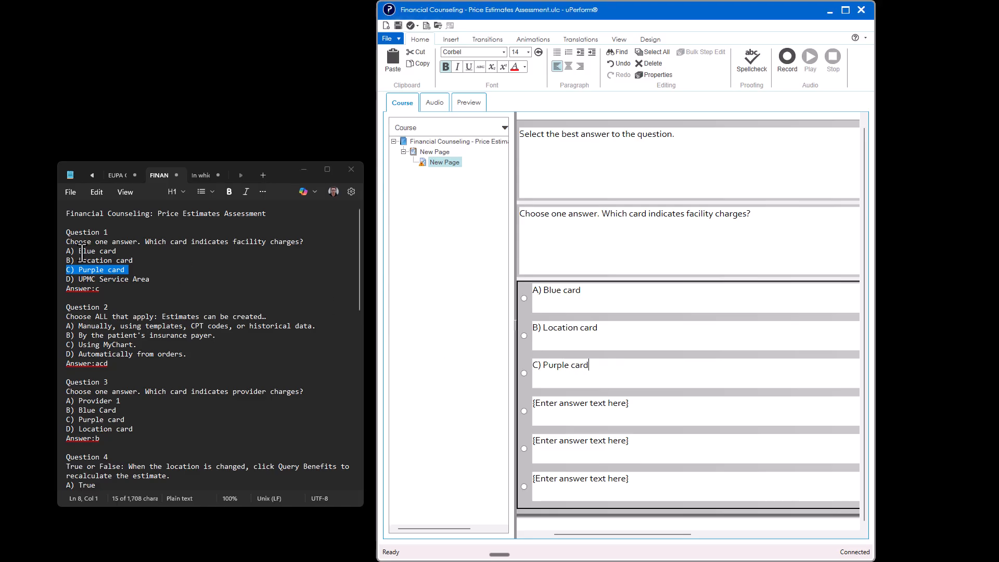
{"action": "triple_click", "coordinate": [104, 279]}
{"action": "key", "text": "ctrl+c"}
{"action": "left_click", "coordinate": [556, 410]}
{"action": "key", "text": "ctrl+v"}
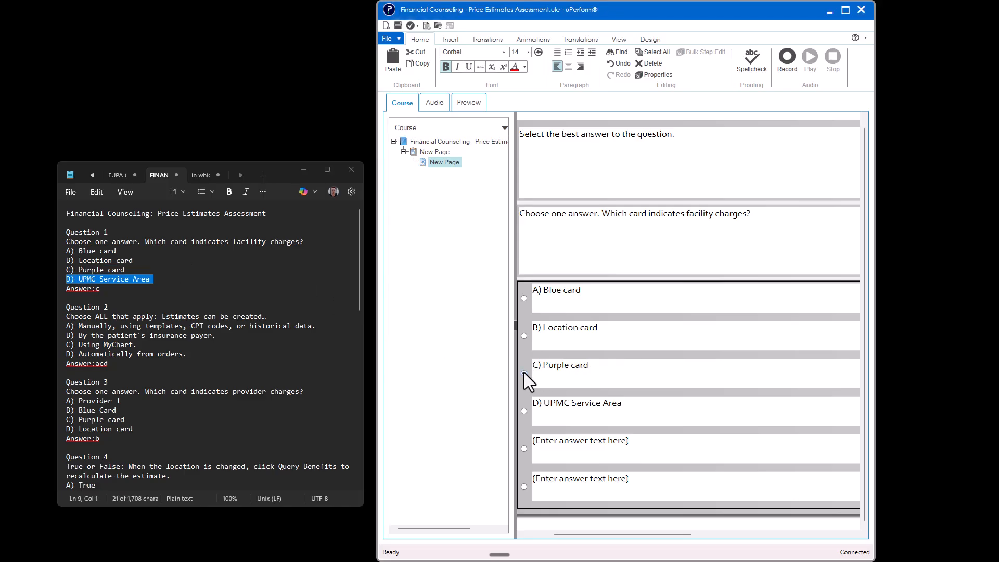
{"action": "right_click", "coordinate": [440, 164]}
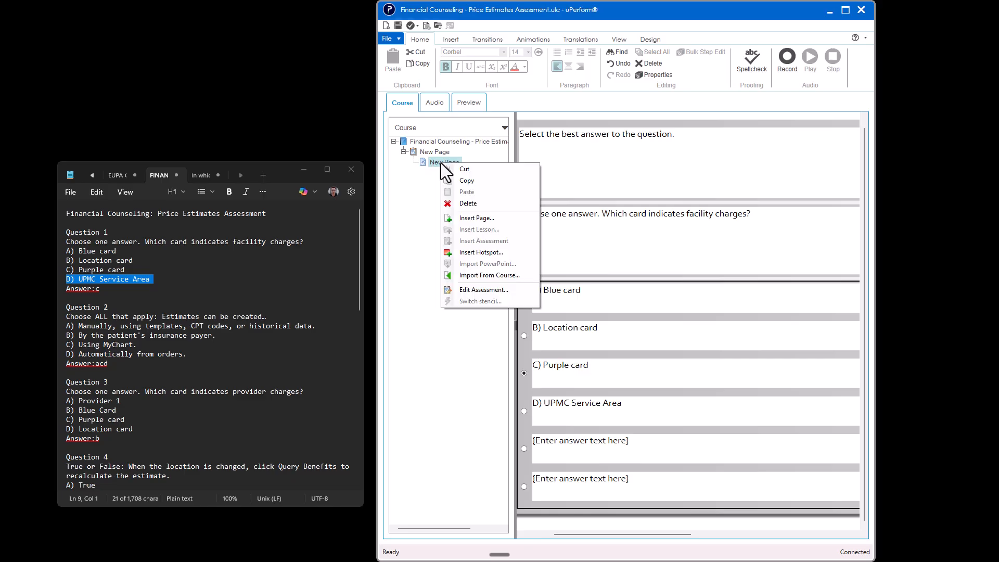
{"action": "left_click", "coordinate": [494, 217]}
{"action": "left_click", "coordinate": [423, 294]}
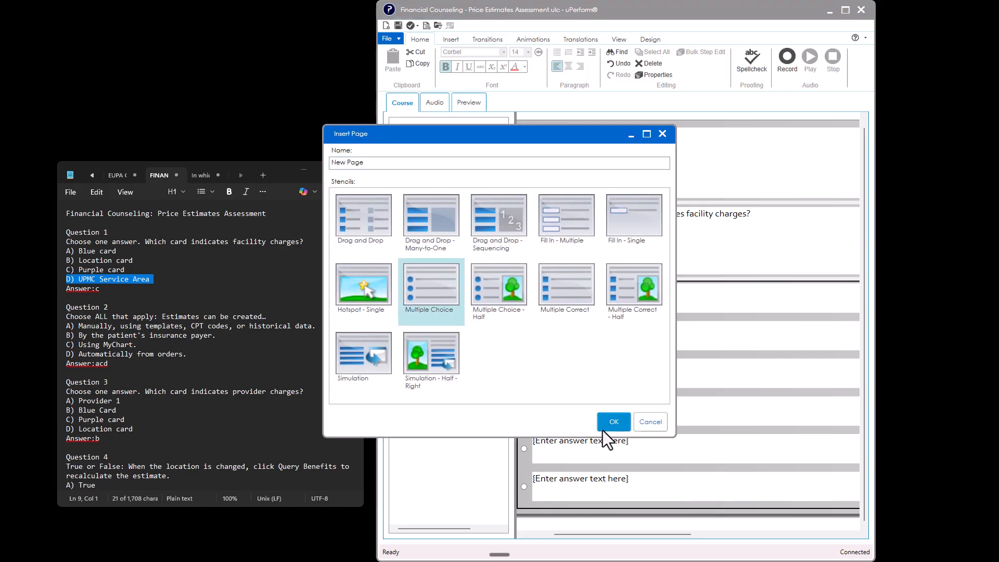
{"action": "left_click", "coordinate": [609, 422]}
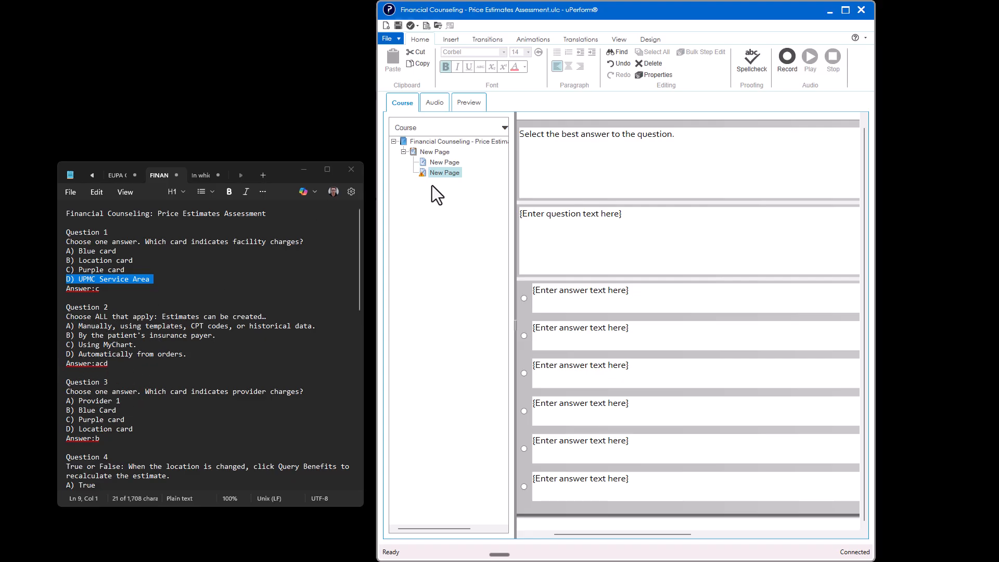
{"action": "right_click", "coordinate": [441, 175]}
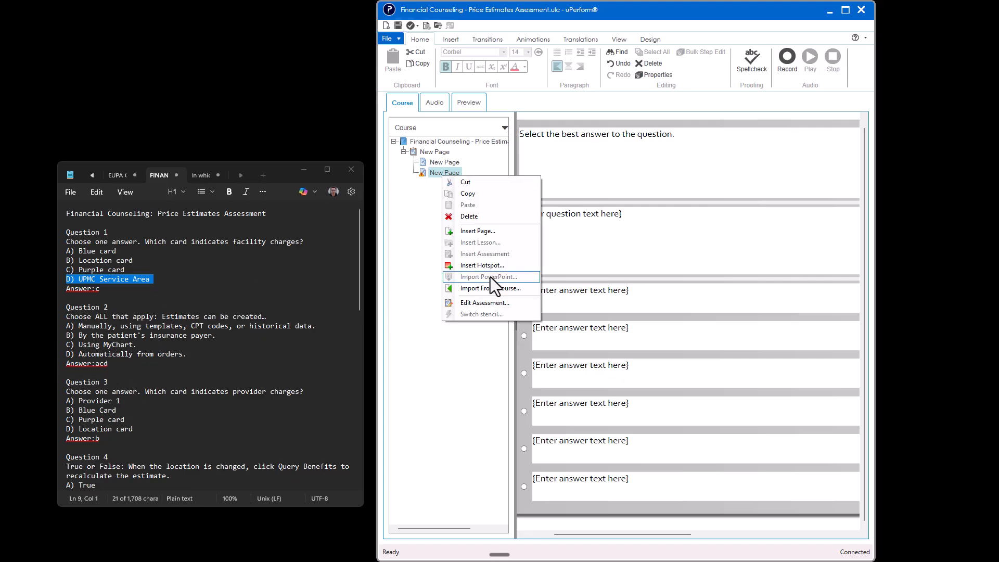
{"action": "left_click", "coordinate": [480, 314]}
{"action": "left_click", "coordinate": [413, 220]}
{"action": "right_click", "coordinate": [444, 171]}
{"action": "left_click", "coordinate": [471, 210]}
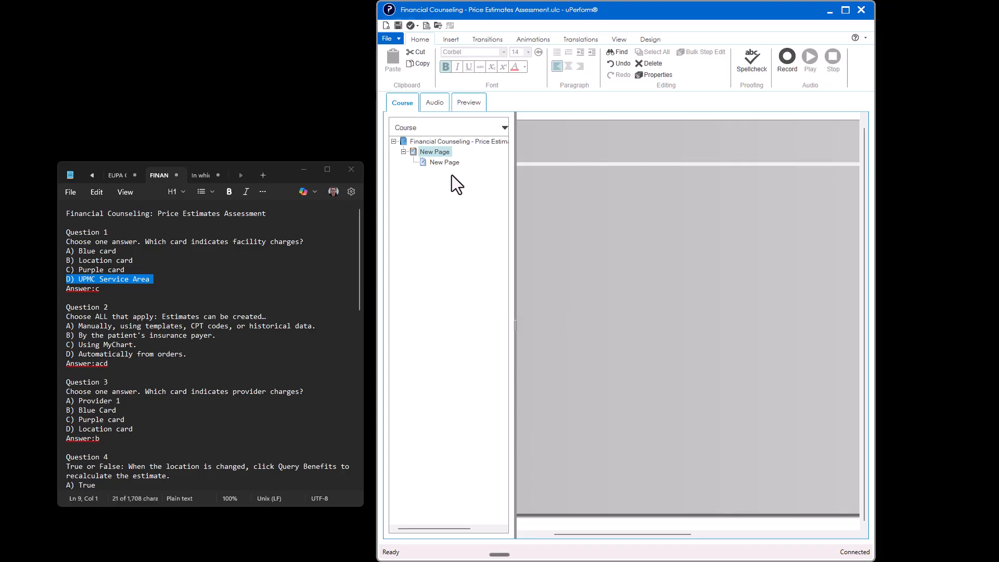
- Insert a Multiple Correct page after the Question 1 page for Question 2, keeping the name New Page
{"action": "left_click", "coordinate": [440, 162]}
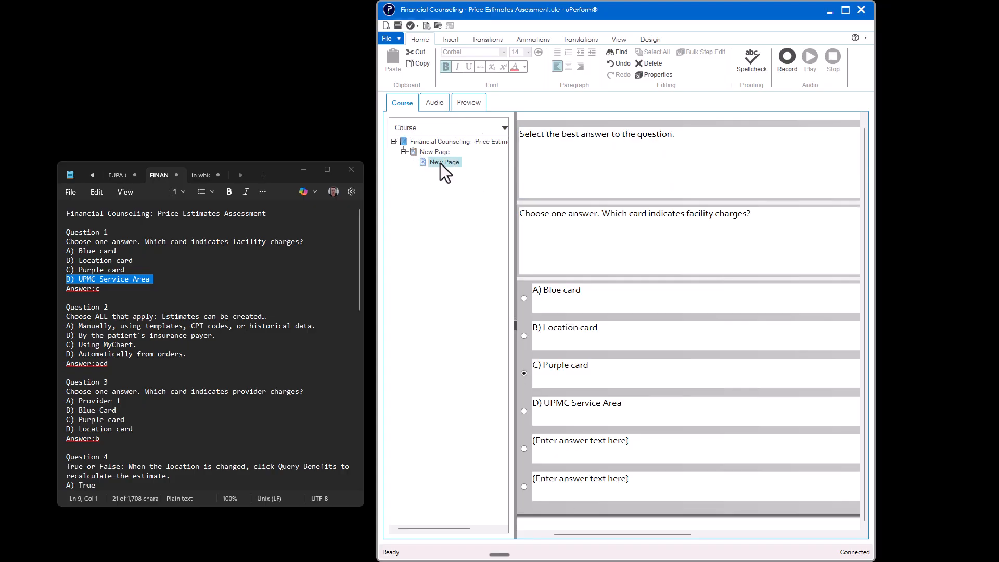
{"action": "right_click", "coordinate": [440, 163]}
{"action": "left_click", "coordinate": [432, 173]}
{"action": "right_click", "coordinate": [441, 164]}
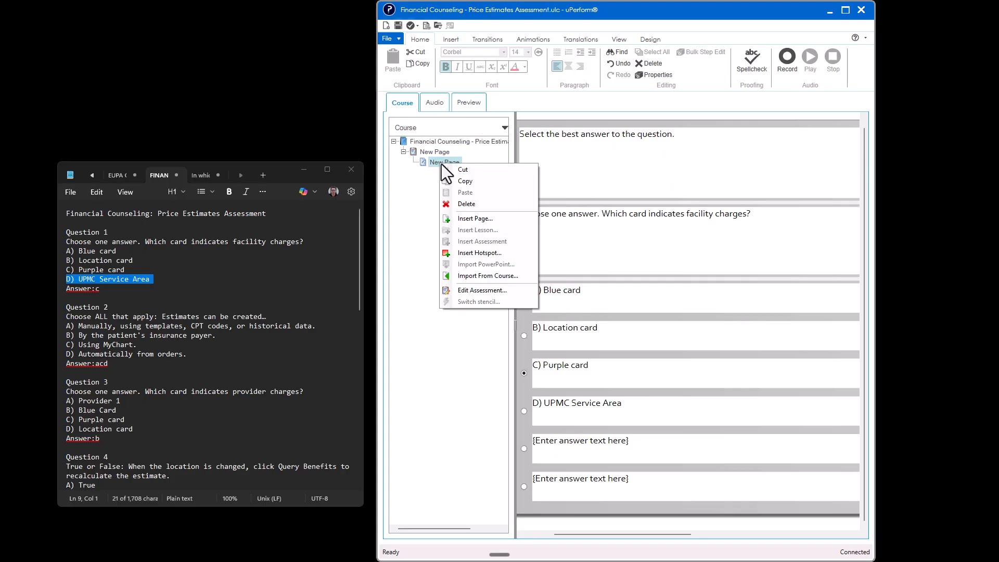
{"action": "left_click", "coordinate": [498, 217]}
{"action": "left_click", "coordinate": [563, 287]}
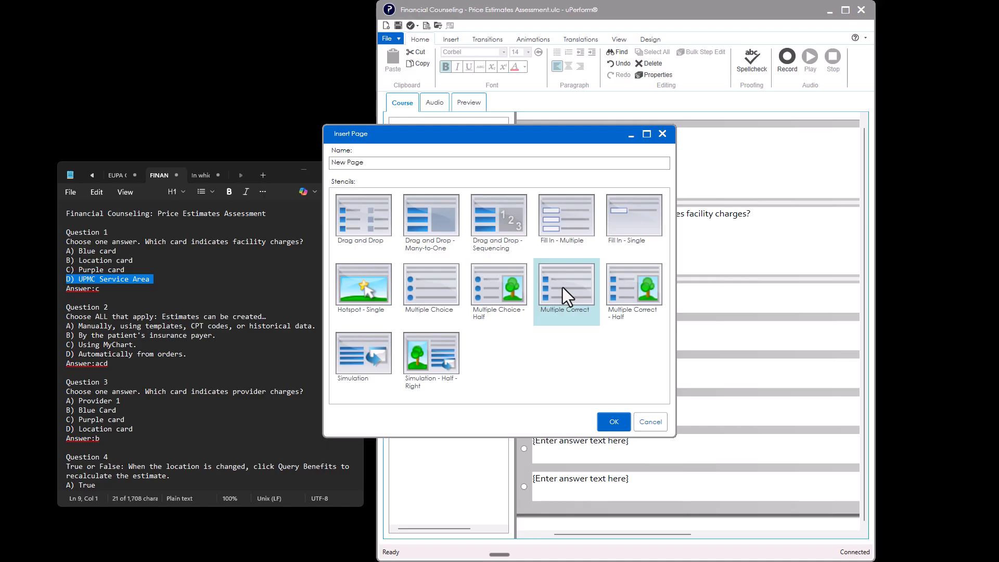
{"action": "left_click", "coordinate": [613, 421]}
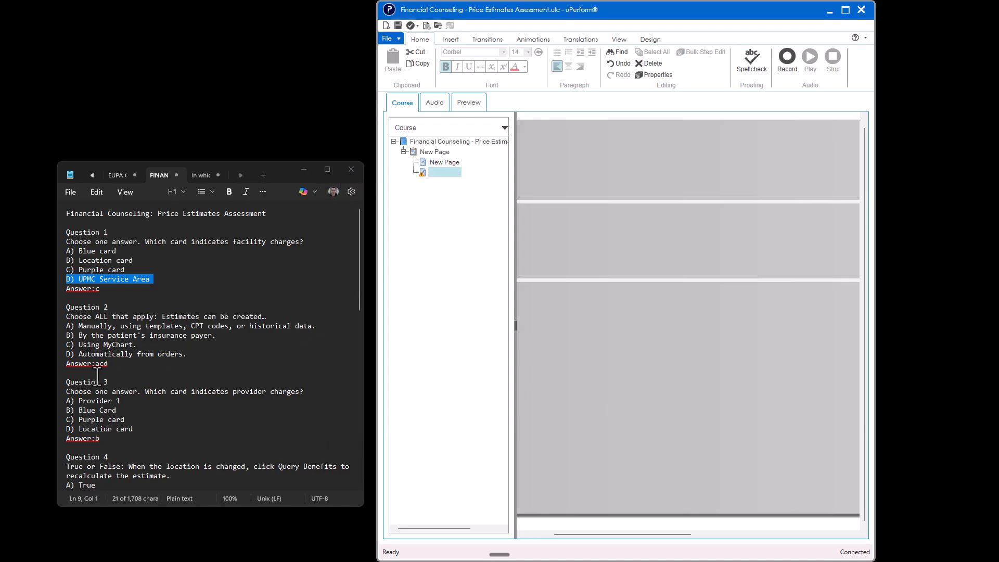
- Copy the Question 2 text "Choose ALL that apply: Estimates can be created…" into the new page's question field
{"action": "triple_click", "coordinate": [129, 322]}
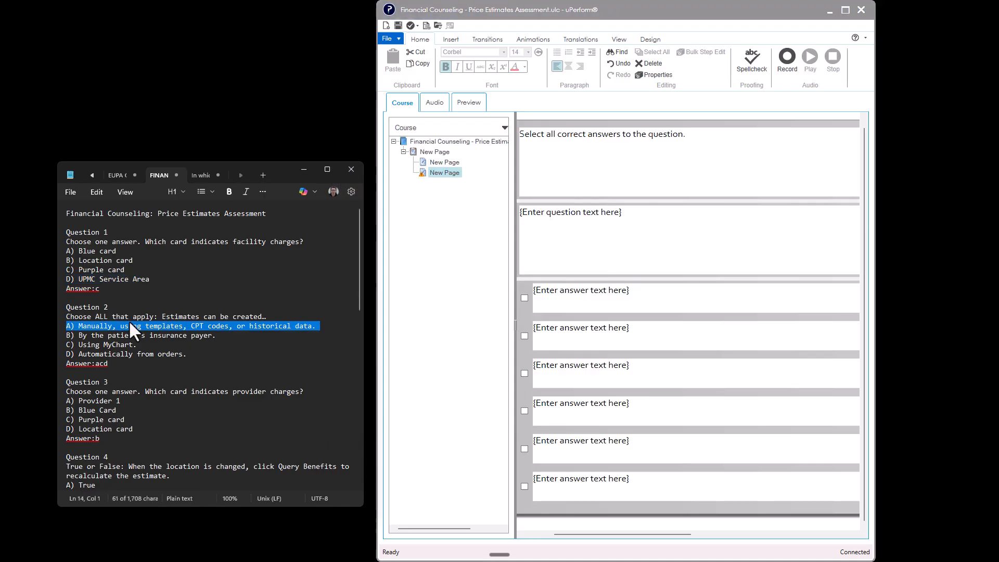
{"action": "triple_click", "coordinate": [127, 307]}
{"action": "triple_click", "coordinate": [126, 315]}
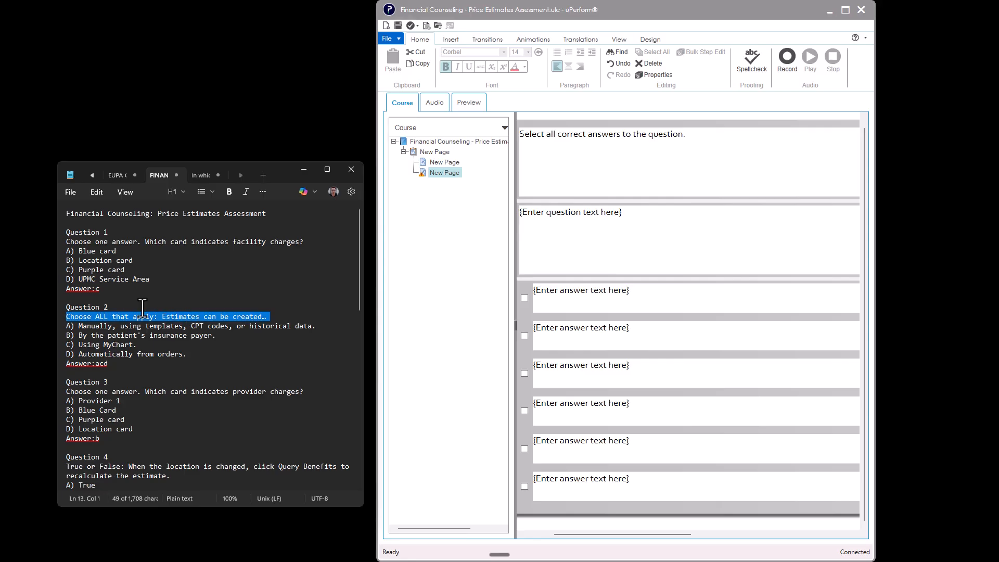
{"action": "left_click", "coordinate": [570, 226]}
{"action": "key", "text": "ctrl+v"}
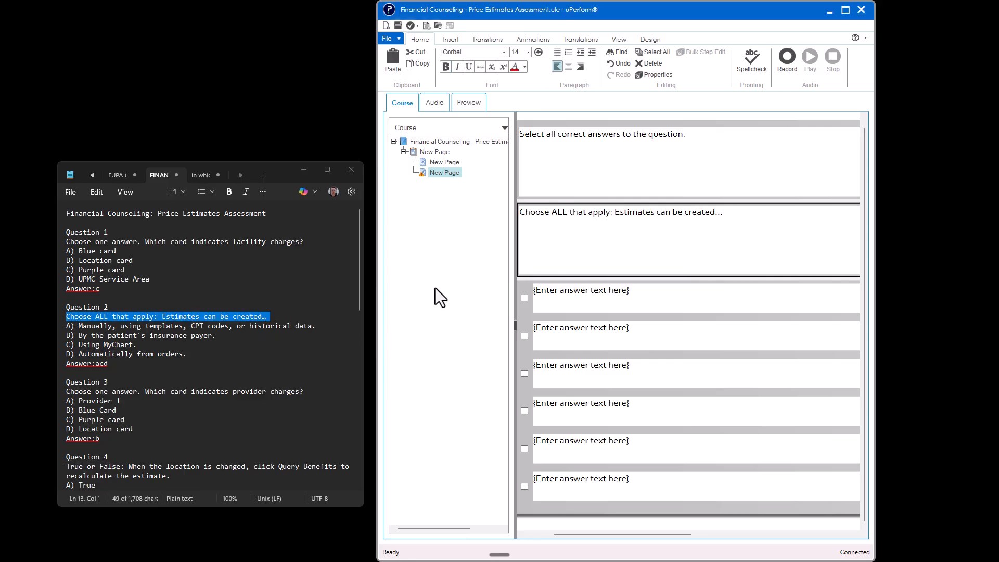
- Examine the Question 1 line in the notes, comparing the instruction "Choose one answer." with the question that follows it
{"action": "left_click", "coordinate": [232, 243]}
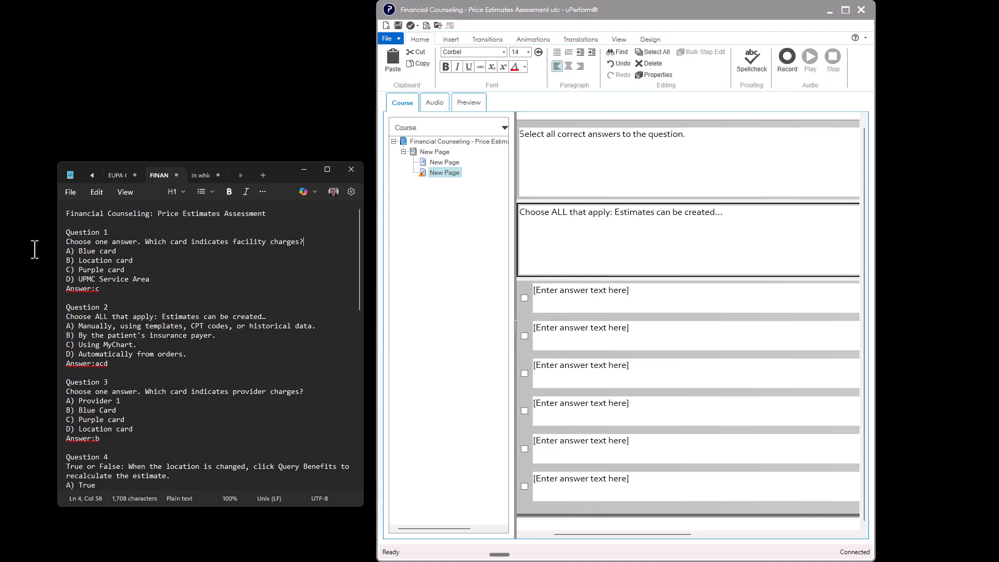
{"action": "double_click", "coordinate": [101, 241]}
{"action": "left_click_drag", "start_coordinate": [140, 244], "coordinate": [73, 247]}
{"action": "left_click_drag", "start_coordinate": [166, 242], "coordinate": [328, 245]}
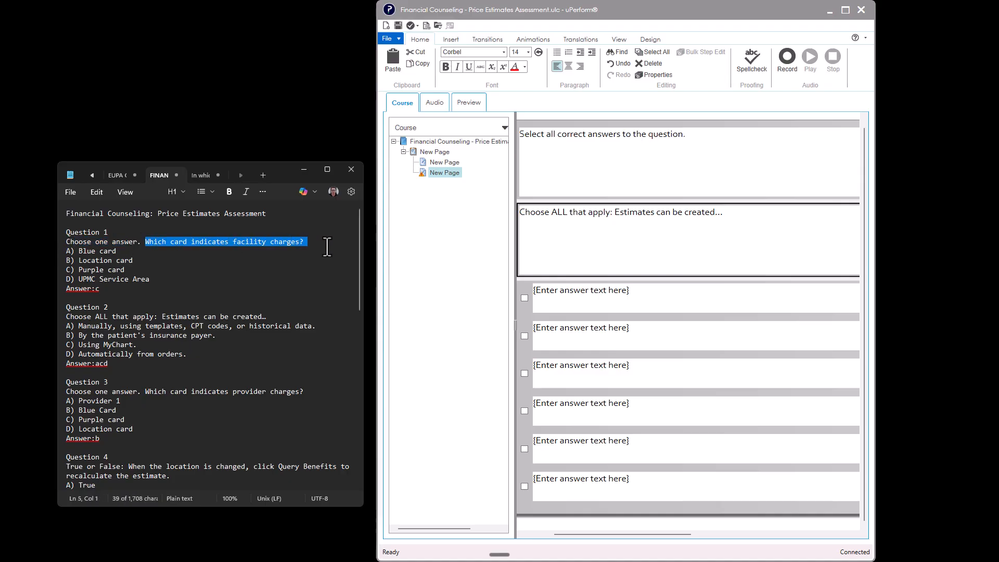
{"action": "left_click_drag", "start_coordinate": [140, 243], "coordinate": [36, 244]}
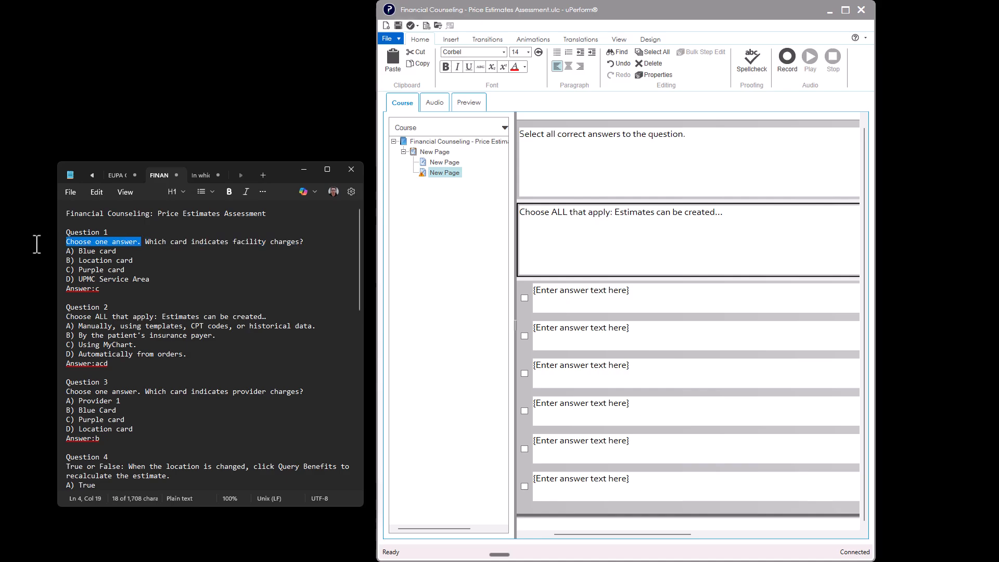
{"action": "key", "text": "ctrl"}
{"action": "key", "text": "ctrl"}
- Preview the Question 2 page to check its instruction and question text, and return to editing the course
{"action": "left_click", "coordinate": [469, 104]}
{"action": "left_click", "coordinate": [600, 394]}
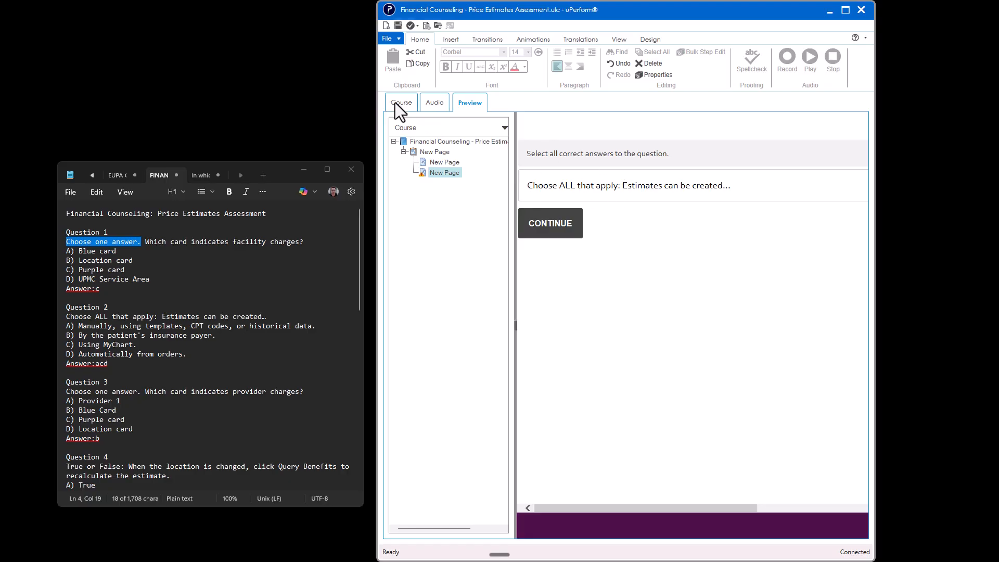
{"action": "left_click", "coordinate": [602, 152]}
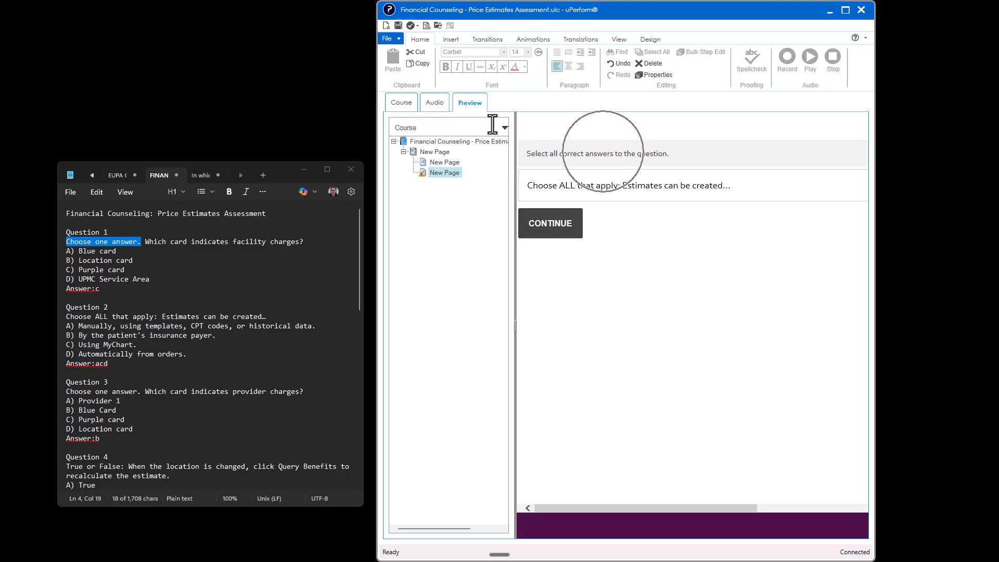
{"action": "left_click", "coordinate": [402, 103]}
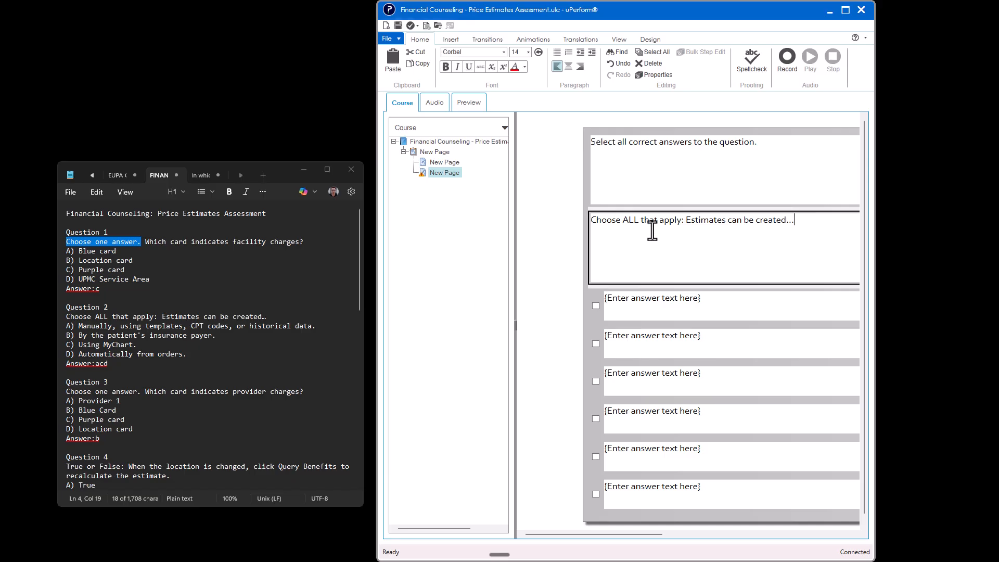
- Copy "A) Manually, using templates, CPT codes, or historical data." and "B) By the patient's insurance payer." into Question 2's first two answer fields
{"action": "left_click", "coordinate": [629, 347]}
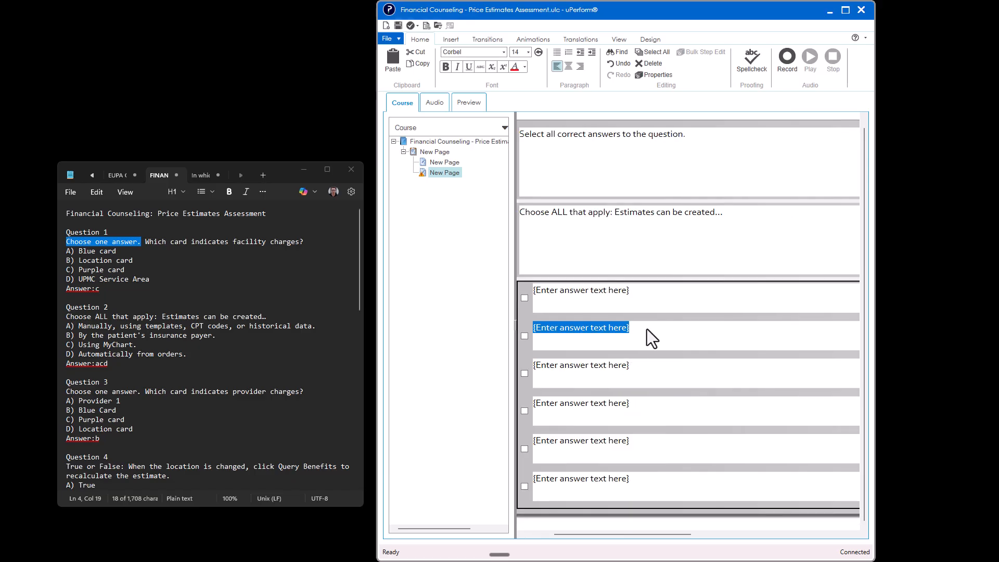
{"action": "triple_click", "coordinate": [129, 326]}
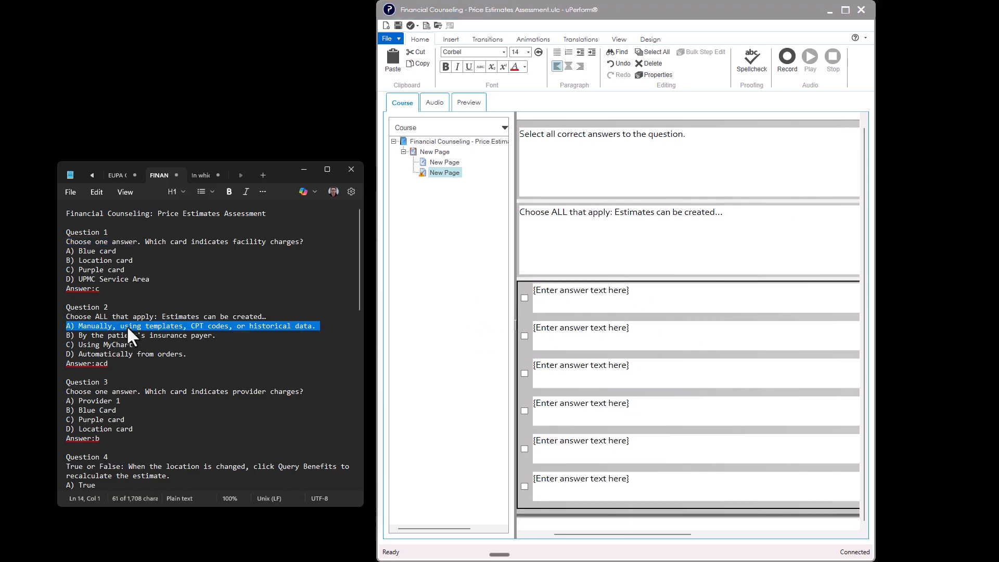
{"action": "key", "text": "ctrl+c"}
{"action": "left_click", "coordinate": [582, 291]}
{"action": "key", "text": "ctrl+v"}
{"action": "triple_click", "coordinate": [148, 335]}
{"action": "key", "text": "ctrl+c"}
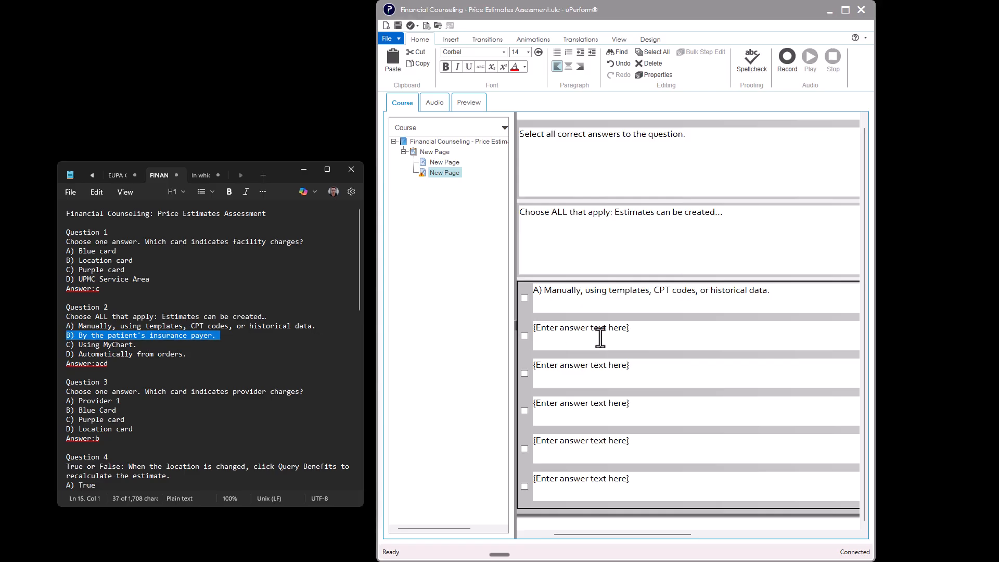
{"action": "left_click", "coordinate": [599, 329]}
{"action": "key", "text": "ctrl+v"}
- Copy "C) Using MyChart." and "D) Automatically from orders." into Question 2's third and fourth answer fields
{"action": "triple_click", "coordinate": [110, 344]}
{"action": "key", "text": "ctrl+c"}
{"action": "left_click", "coordinate": [587, 369]}
{"action": "key", "text": "ctrl+v"}
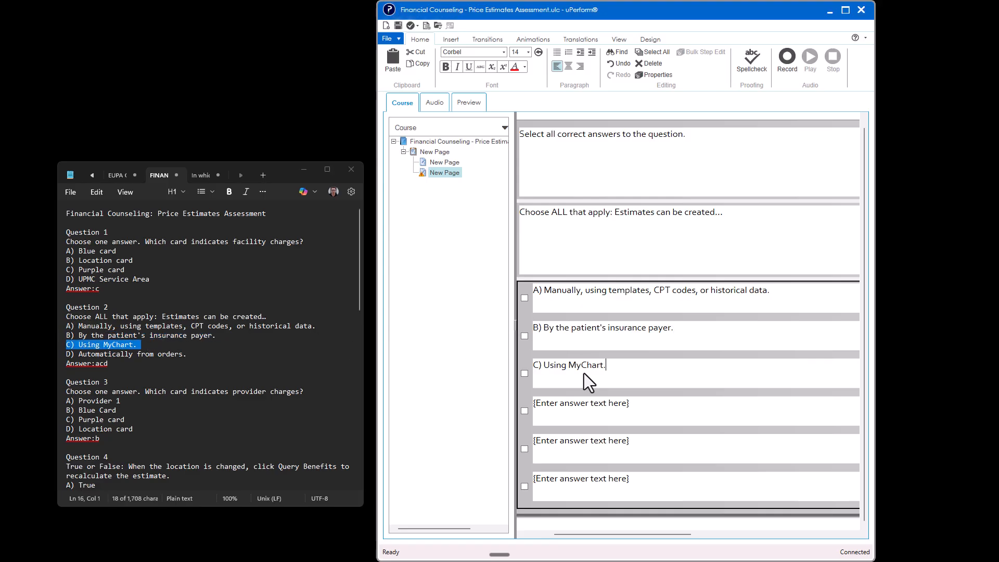
{"action": "triple_click", "coordinate": [164, 354]}
{"action": "key", "text": "ctrl+c"}
{"action": "left_click", "coordinate": [599, 414]}
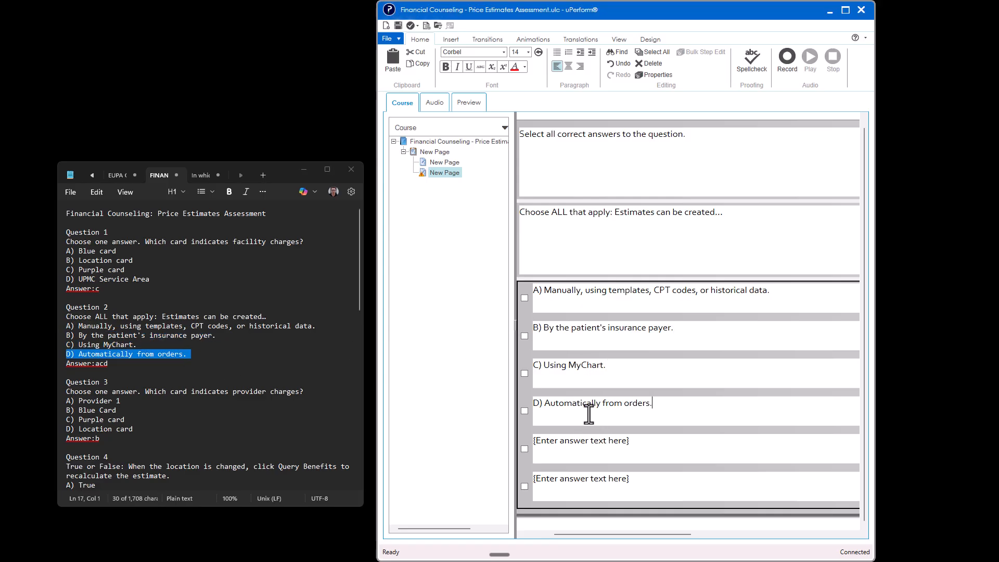
{"action": "key", "text": "ctrl+v"}
- Mark answers A, C and D as correct for Question 2 and save the course
{"action": "left_click", "coordinate": [524, 297]}
{"action": "left_click", "coordinate": [525, 373]}
{"action": "left_click", "coordinate": [396, 26]}
- Check in the current course to the Single Billing Office folder of the Epic project and dismiss the completion notice
{"action": "left_click", "coordinate": [409, 26]}
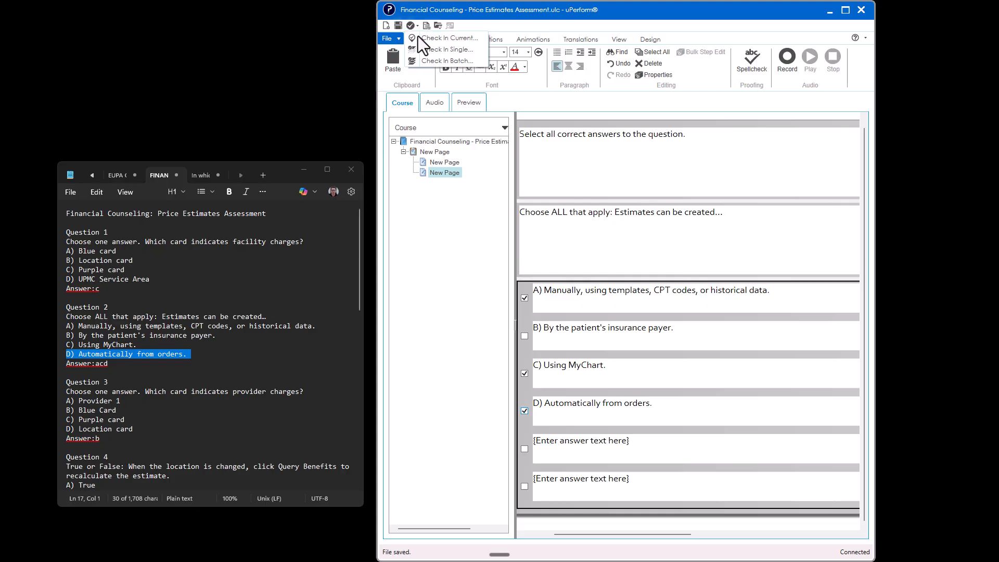
{"action": "left_click", "coordinate": [417, 38]}
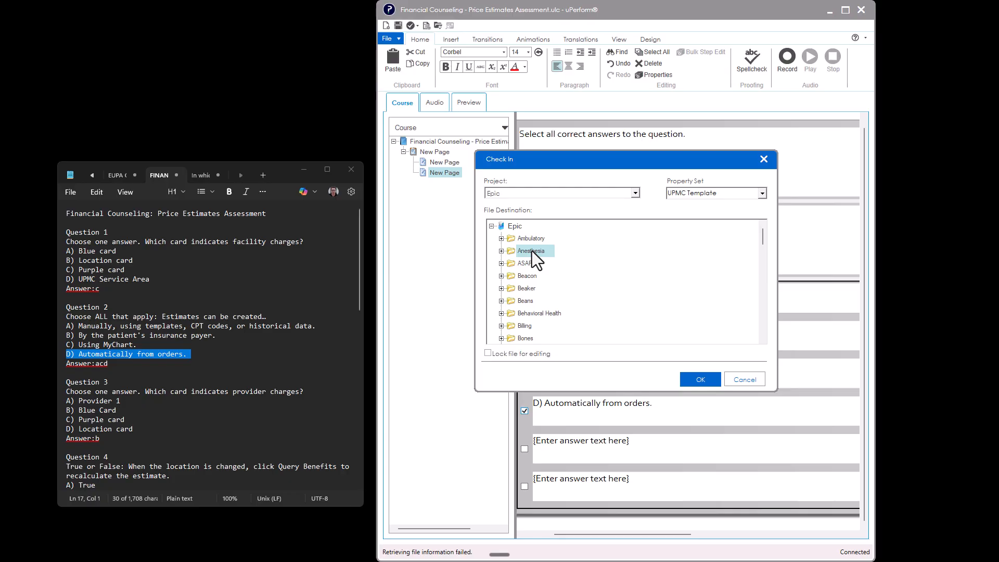
{"action": "key", "text": "s"}
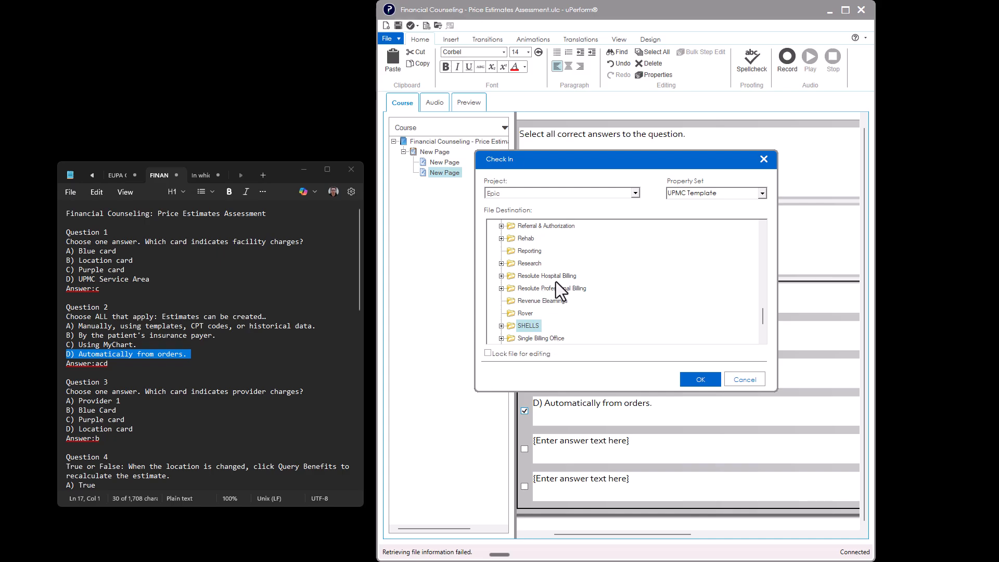
{"action": "key", "text": "Down"}
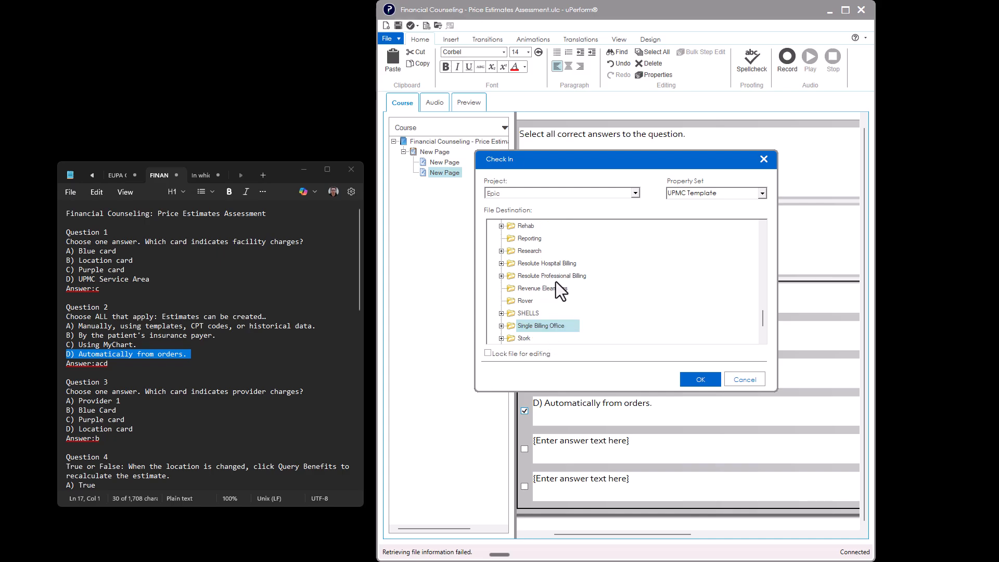
{"action": "scroll", "coordinate": [555, 281], "scroll_direction": "up", "scroll_amount": 17}
{"action": "left_click", "coordinate": [536, 252]}
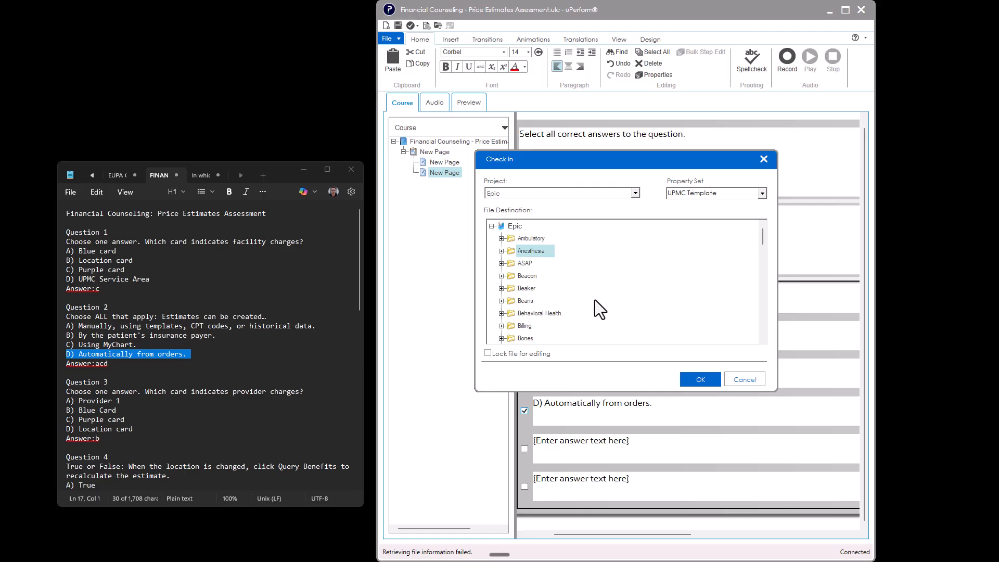
{"action": "key", "text": "s"}
{"action": "key", "text": "s"}
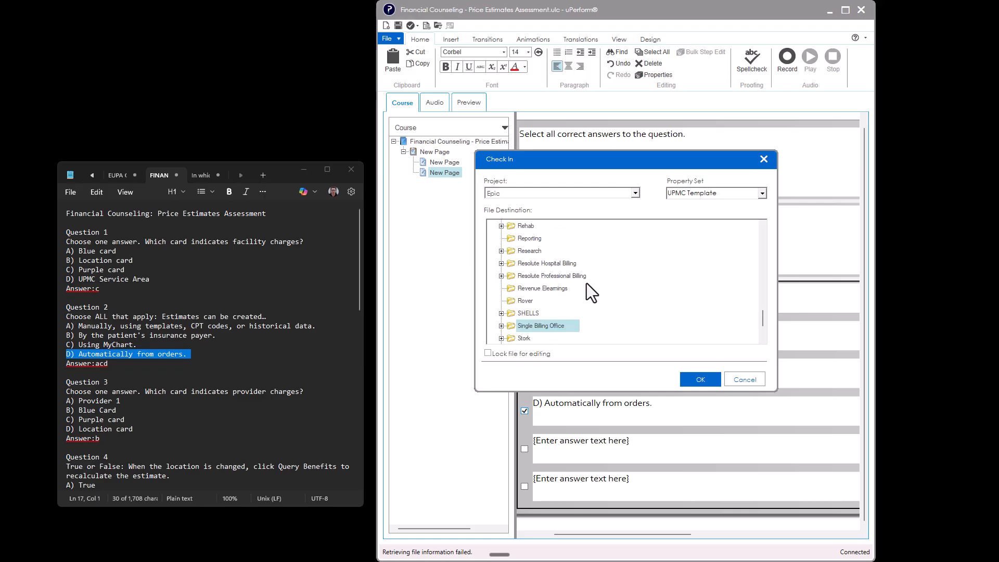
{"action": "key", "text": "Return"}
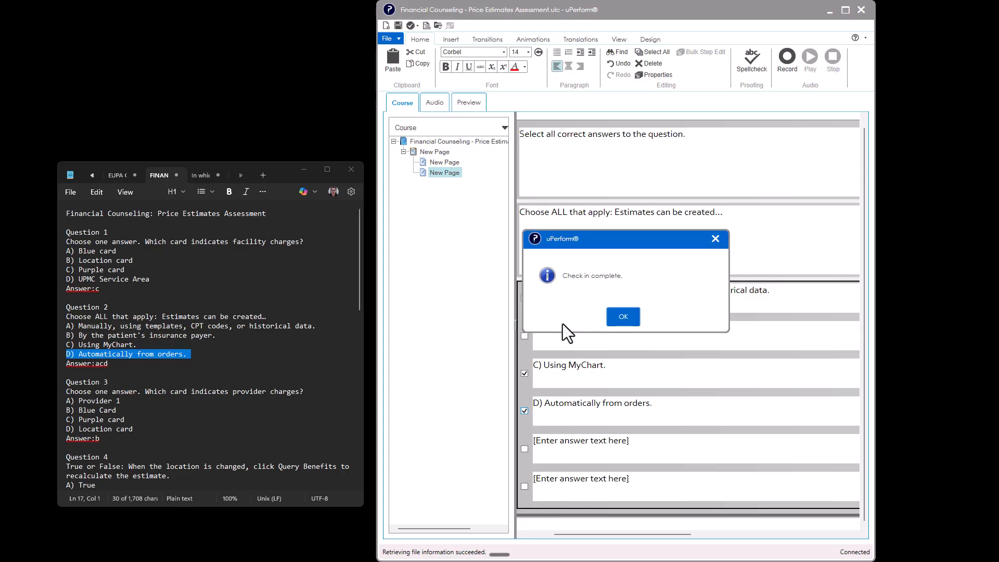
{"action": "left_click", "coordinate": [632, 315]}
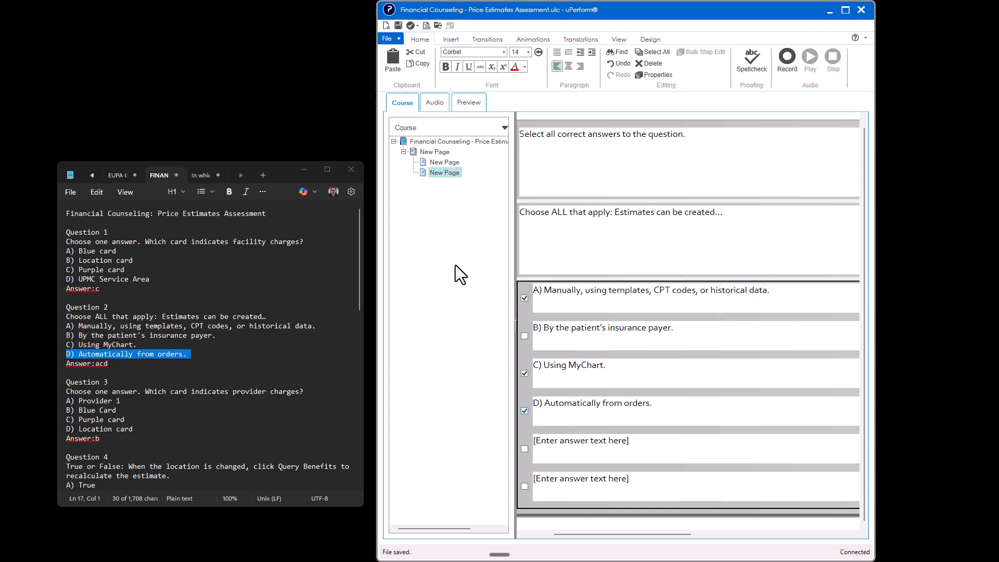
- Open the course's library record in the browser-based uPerform Management Center, maximize the window, and examine the English translation's publication status
{"action": "left_click", "coordinate": [617, 38]}
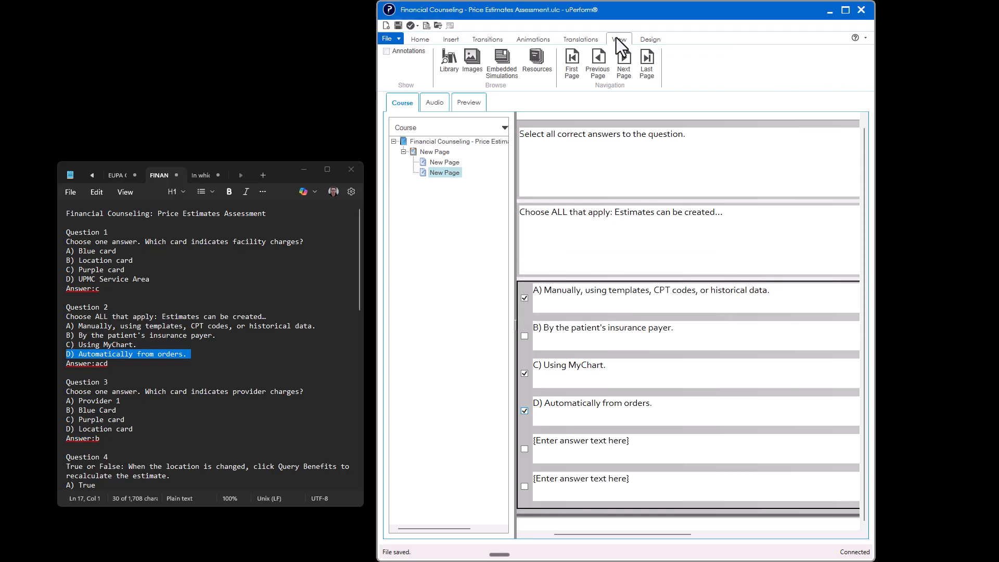
{"action": "left_click", "coordinate": [455, 63]}
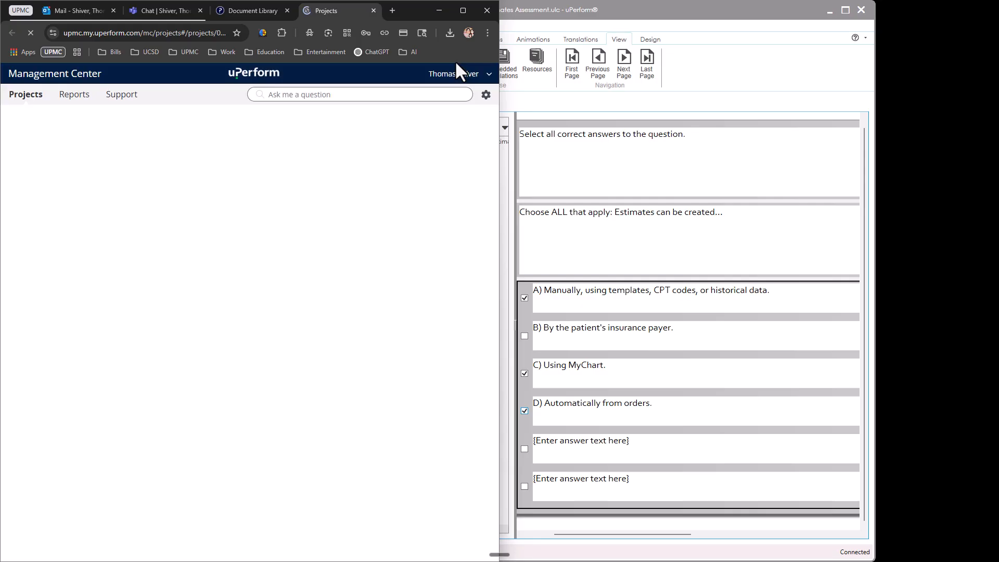
{"action": "left_click", "coordinate": [460, 10]}
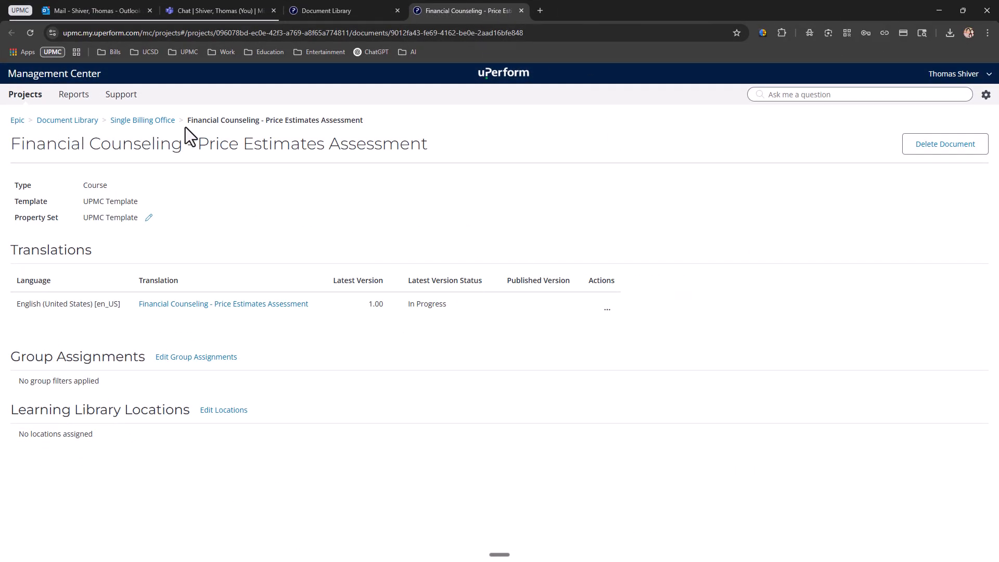
{"action": "left_click", "coordinate": [177, 305]}
{"action": "left_click_drag", "start_coordinate": [162, 195], "coordinate": [345, 242]}
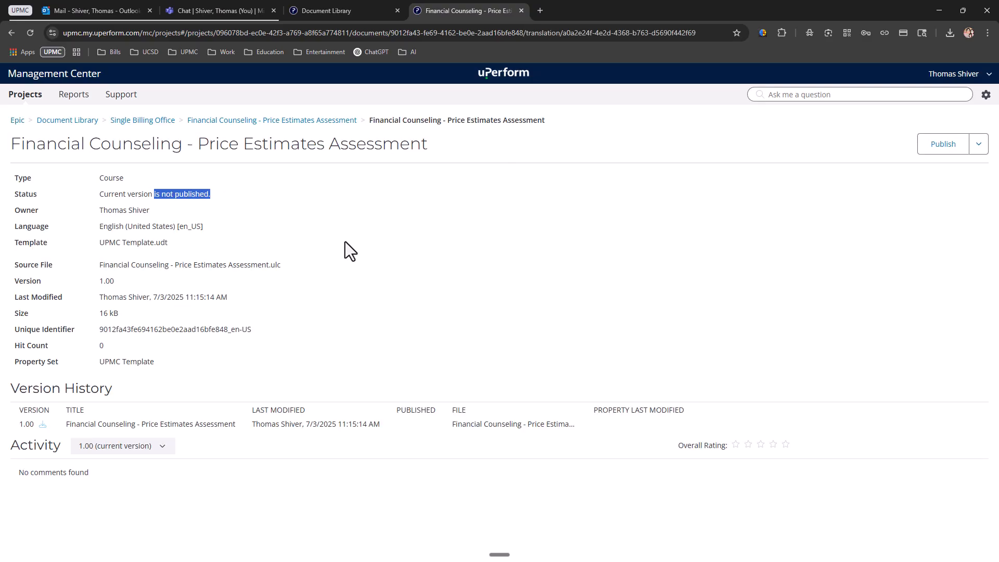
{"action": "left_click", "coordinate": [417, 243]}
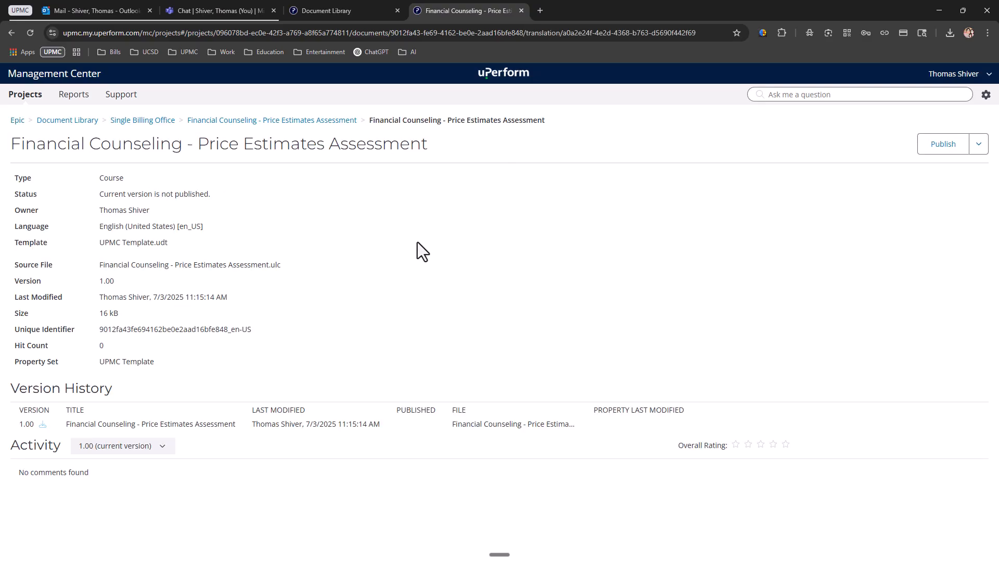